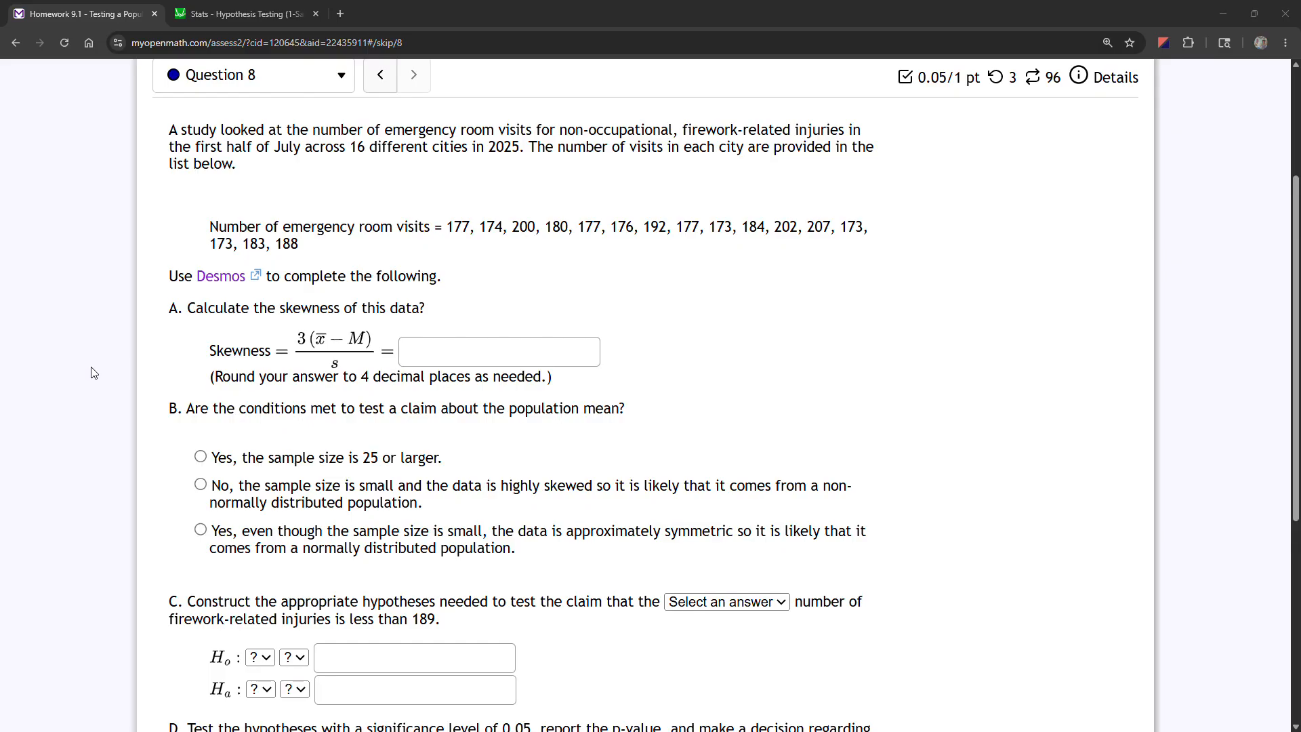
- Copy the full list of emergency room visit counts, 177 through 188, from the question into the empty x₁ list in Desmos
click(448, 231)
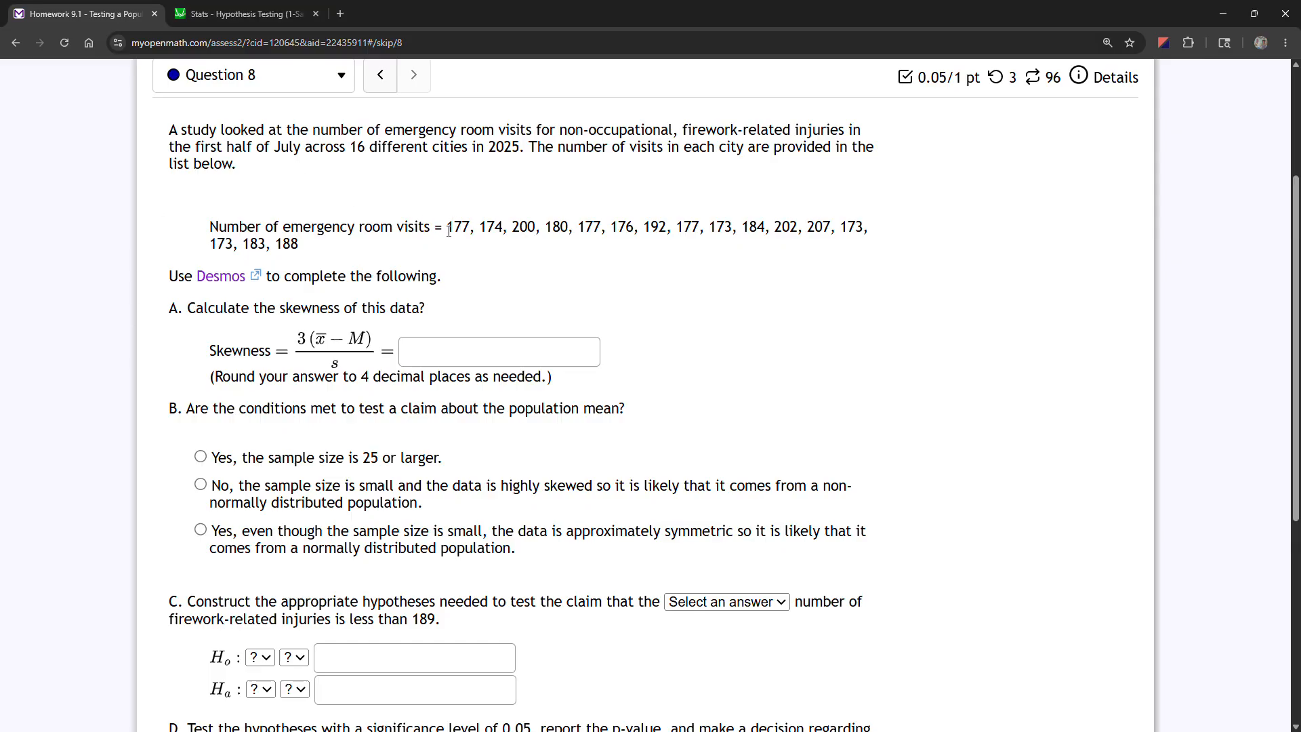
drag(448, 231, 380, 241)
right_click(284, 244)
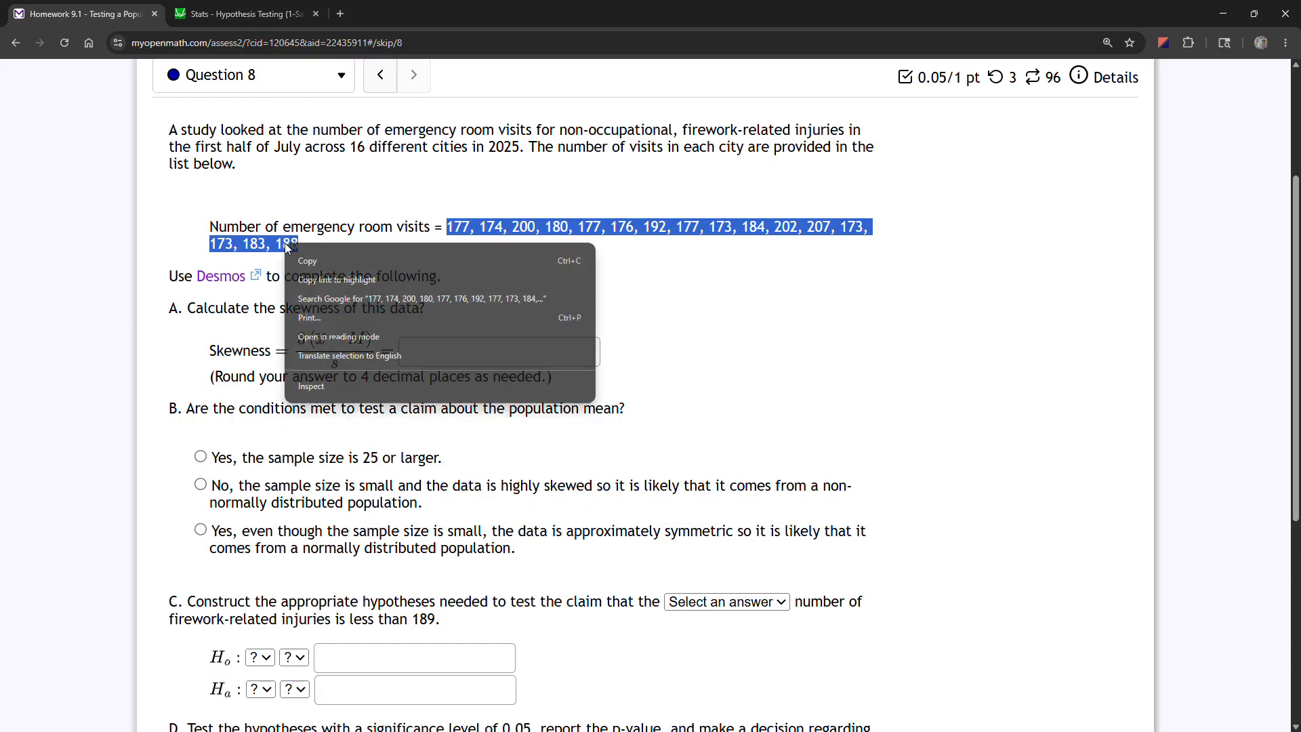
click(307, 261)
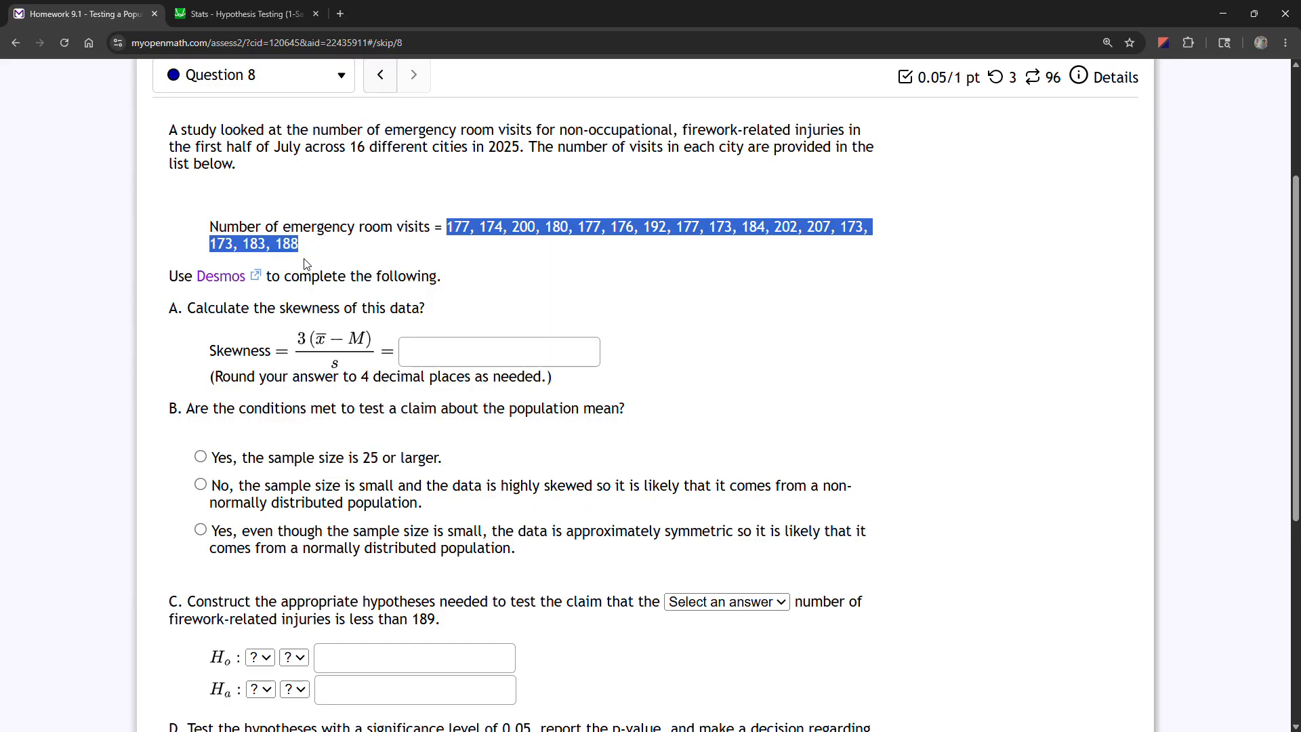
click(230, 277)
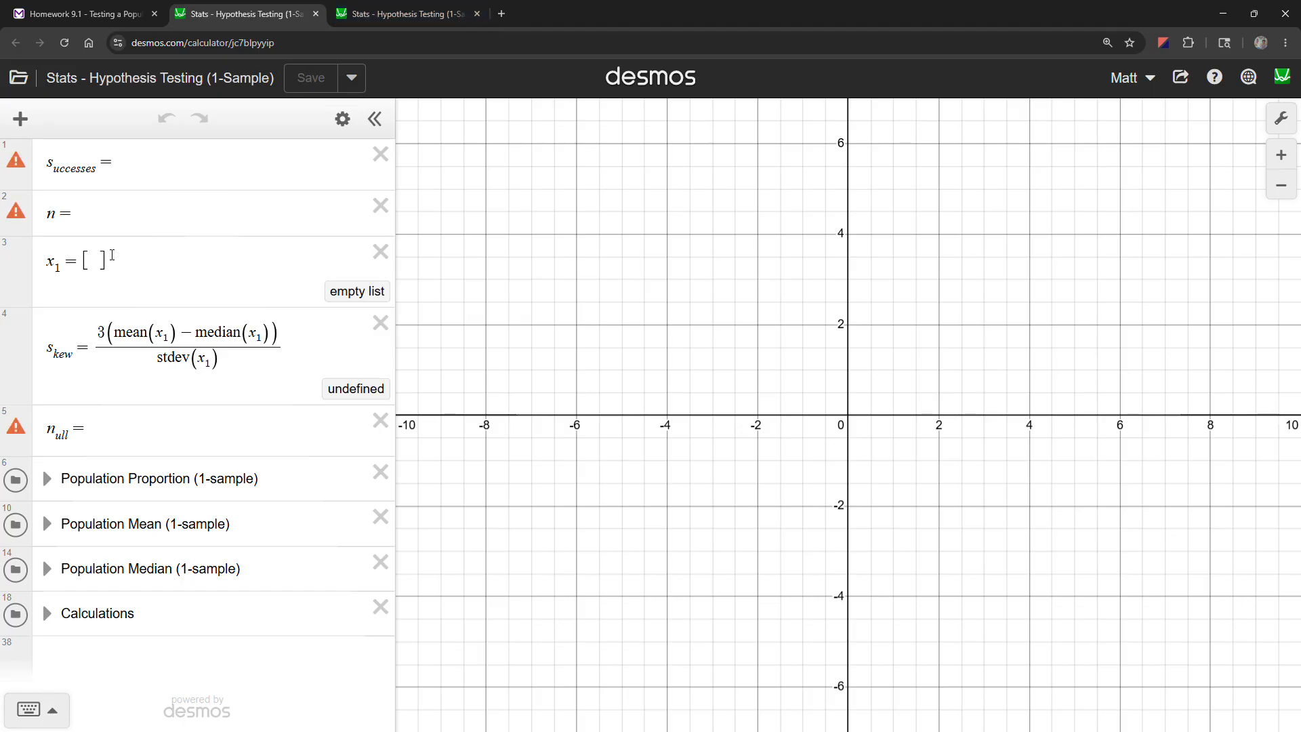
click(97, 263)
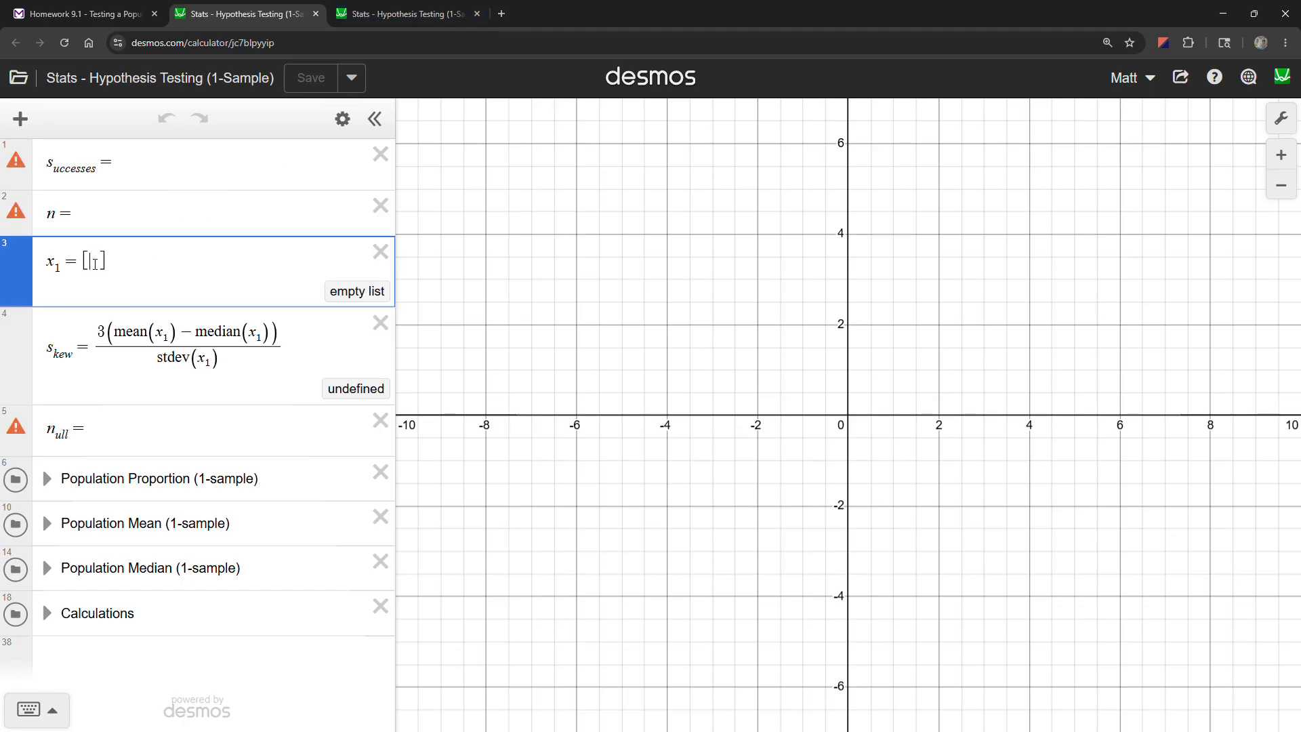
text(172,174,200,180,177,178,192,177,173,184,202,207,173,173,183,188)
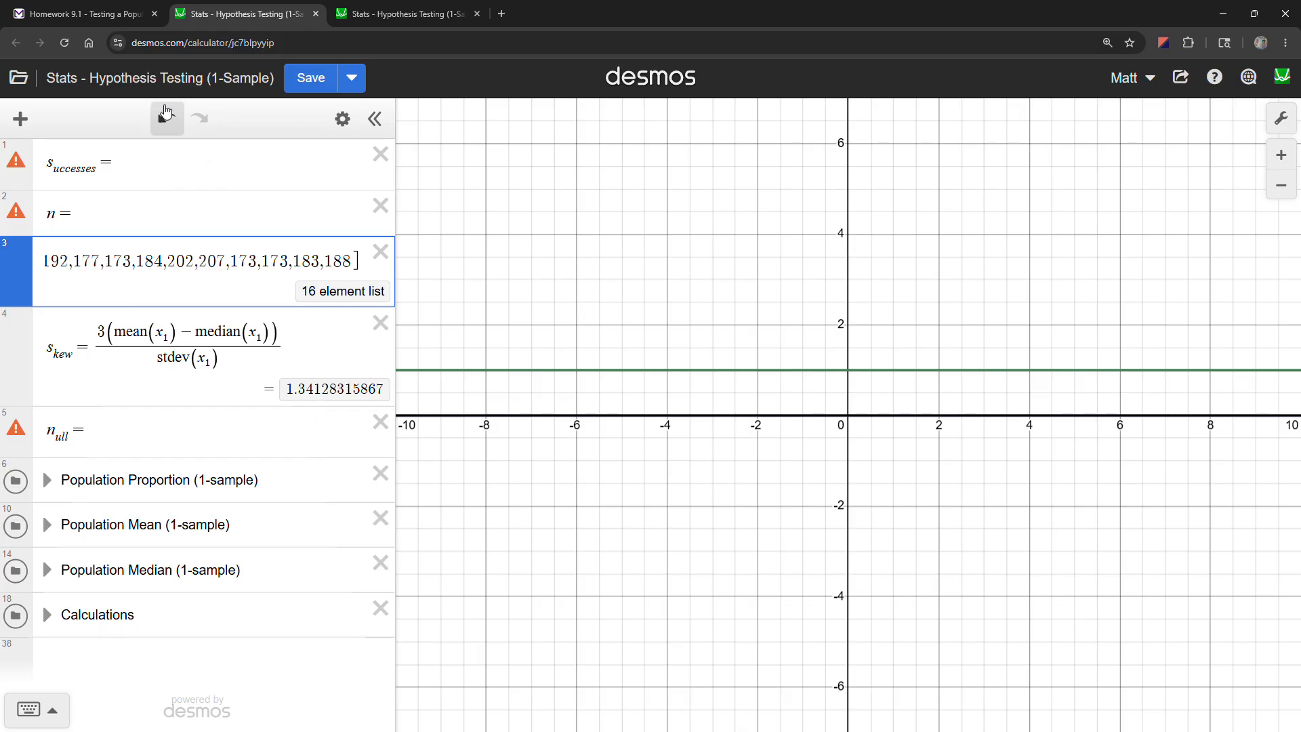
- Return to the MyOpenMath question, enter 1.3413 as the skewness in part A, and submit it
click(140, 19)
click(434, 355)
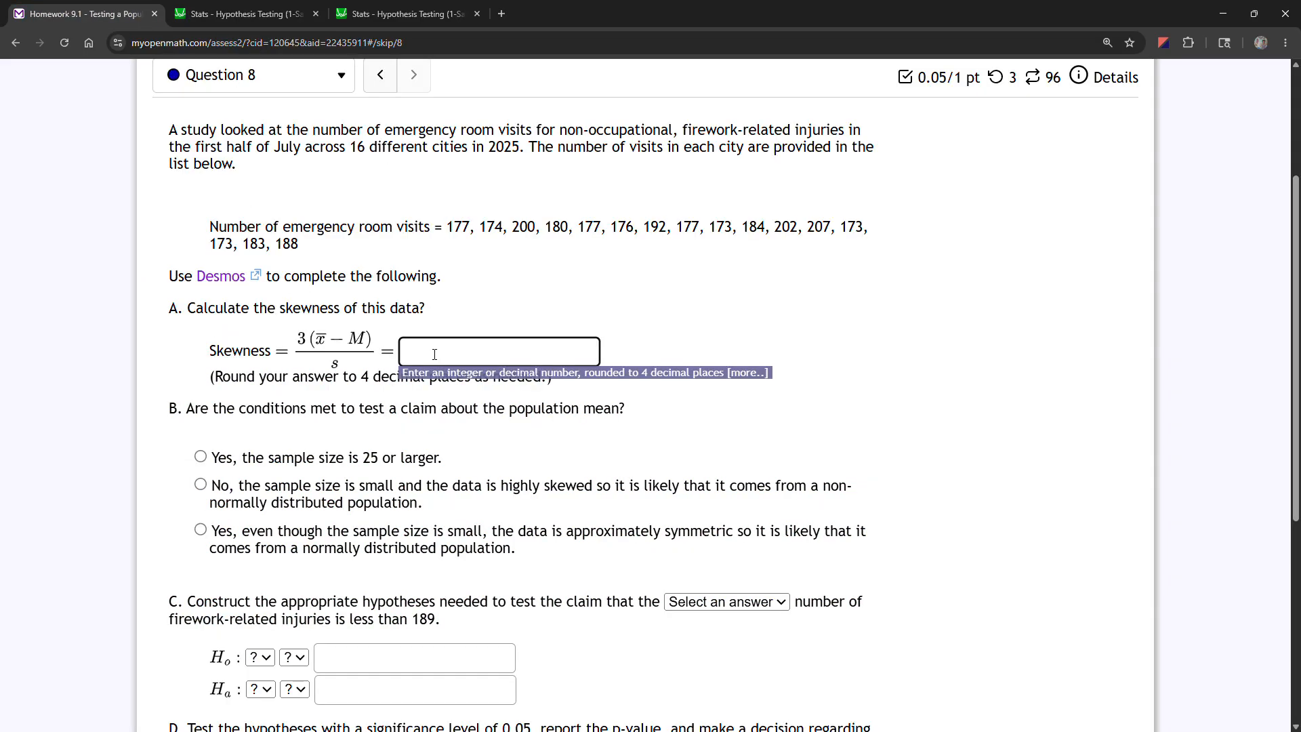
text(1.3413)
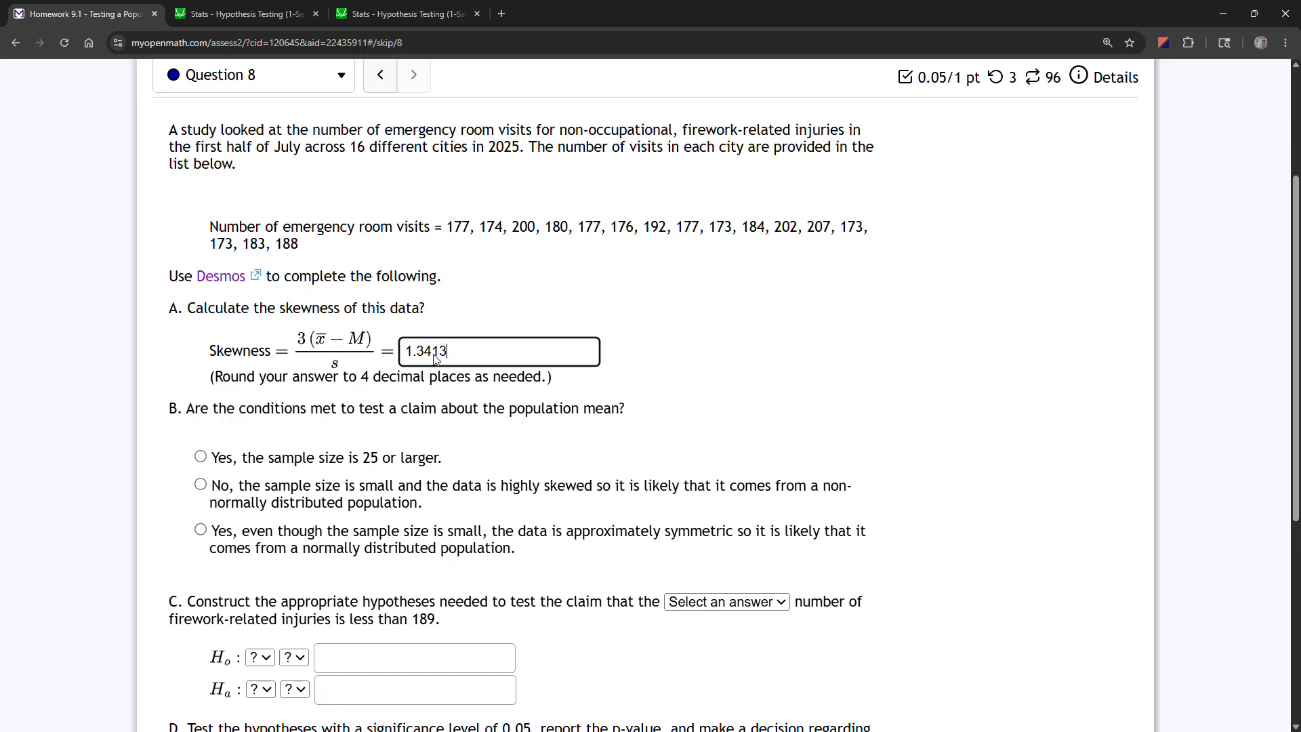
key(Return)
- Check the skewness and sample size, and answer part B with No, small sample and highly skewed data
scroll(434, 359, down, 2)
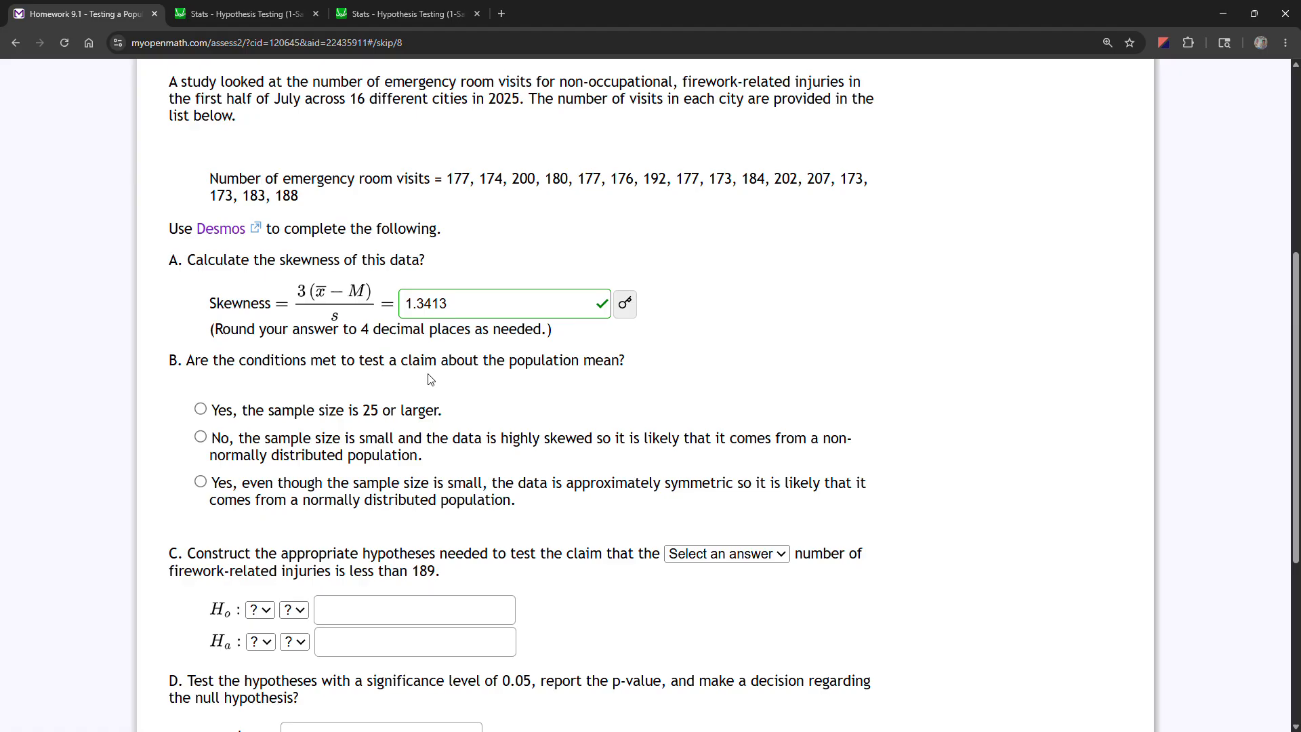
click(472, 303)
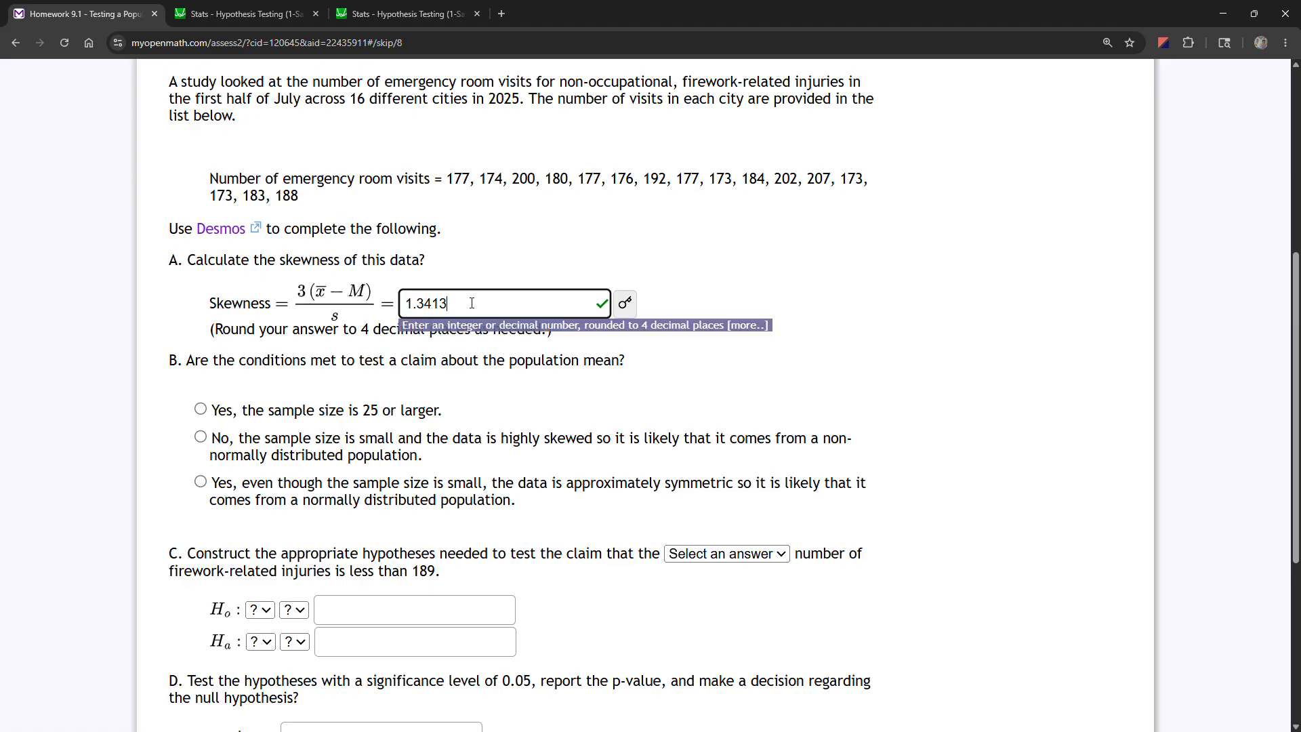
drag(472, 304, 385, 310)
click(353, 100)
drag(354, 100, 366, 100)
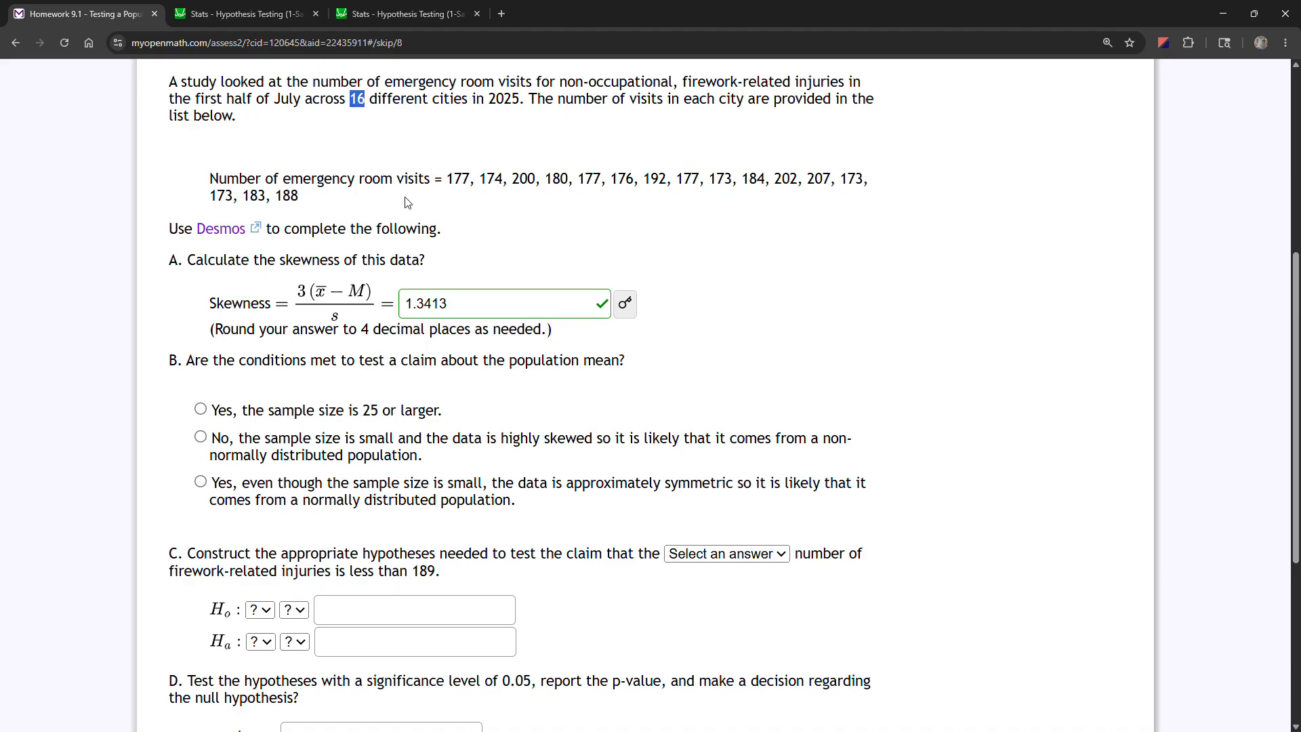
click(201, 439)
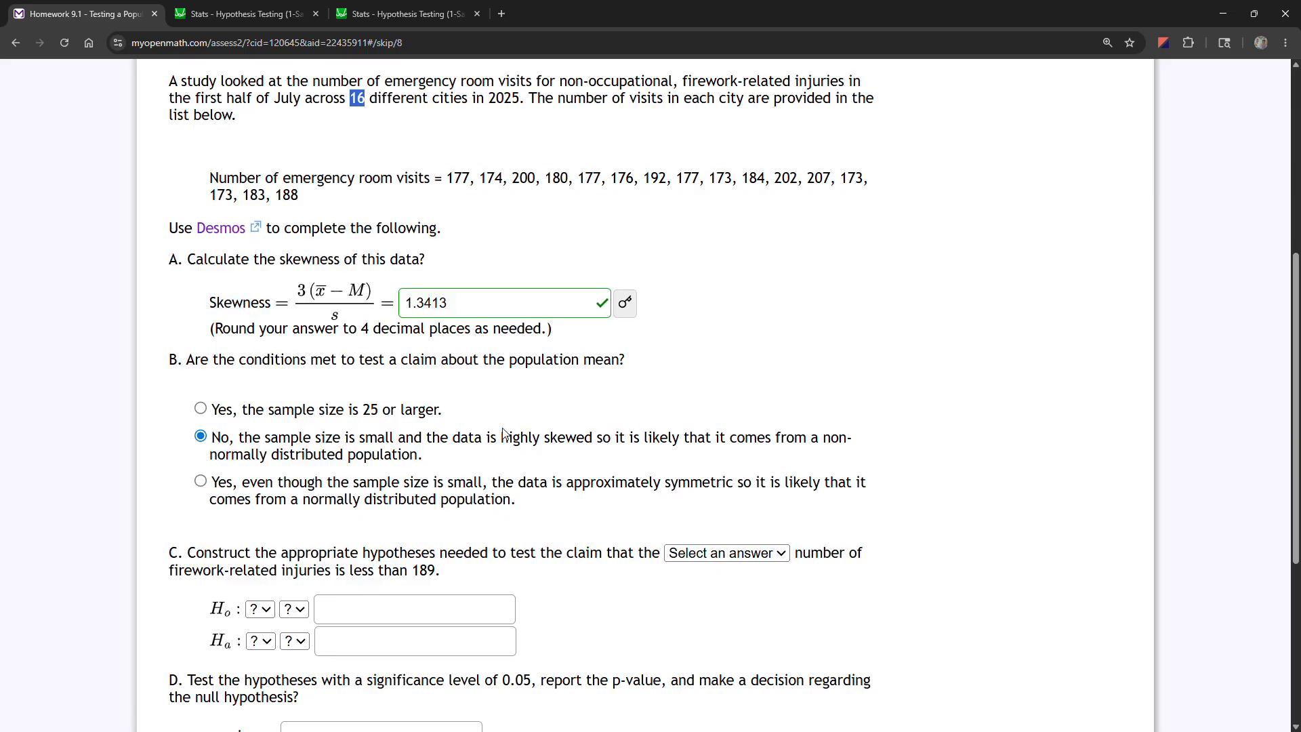
- Choose median as the parameter in the part C claim about the number of firework-related injuries
scroll(505, 432, down, 3)
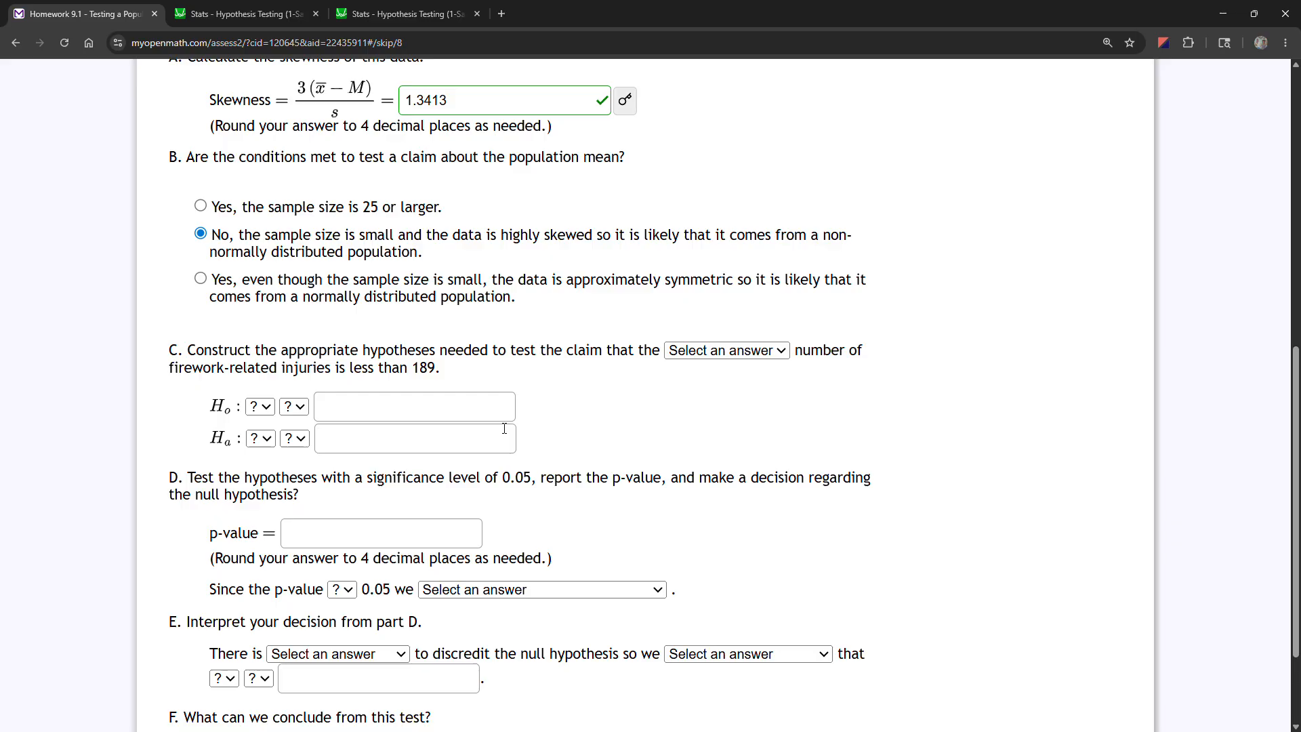
click(707, 352)
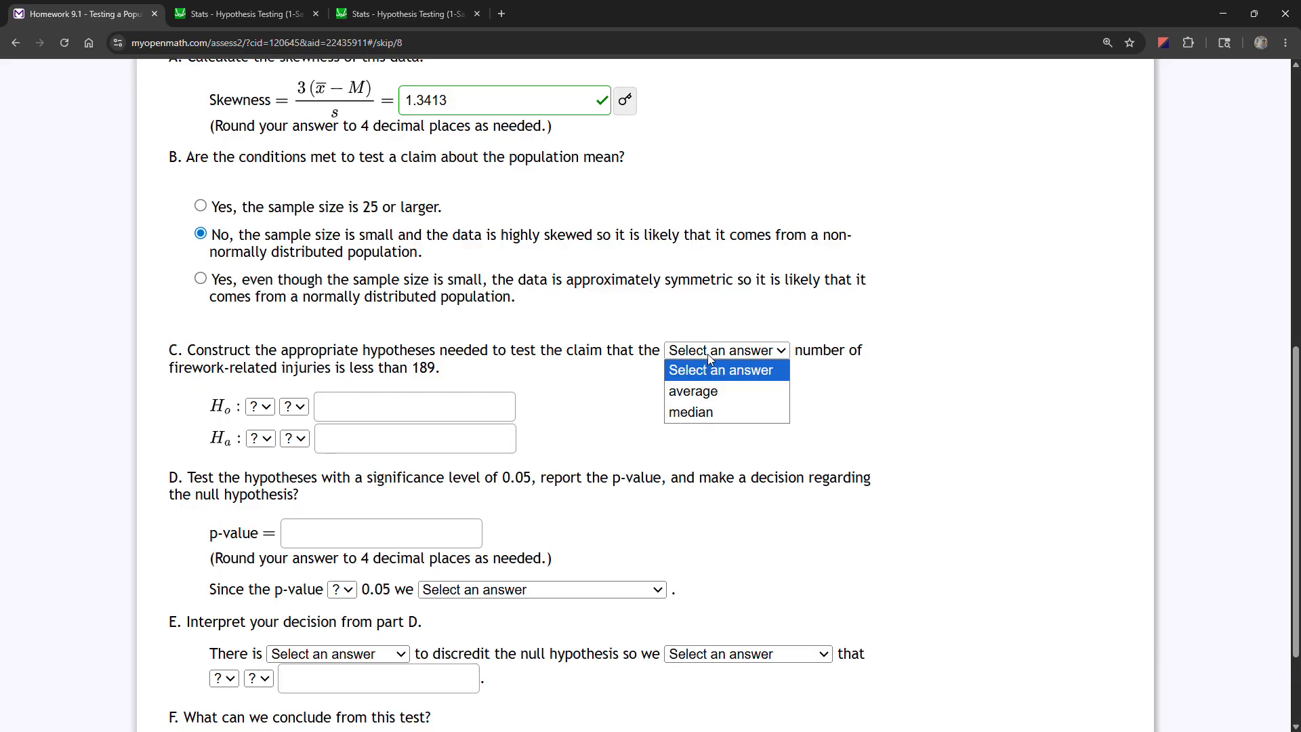
click(712, 412)
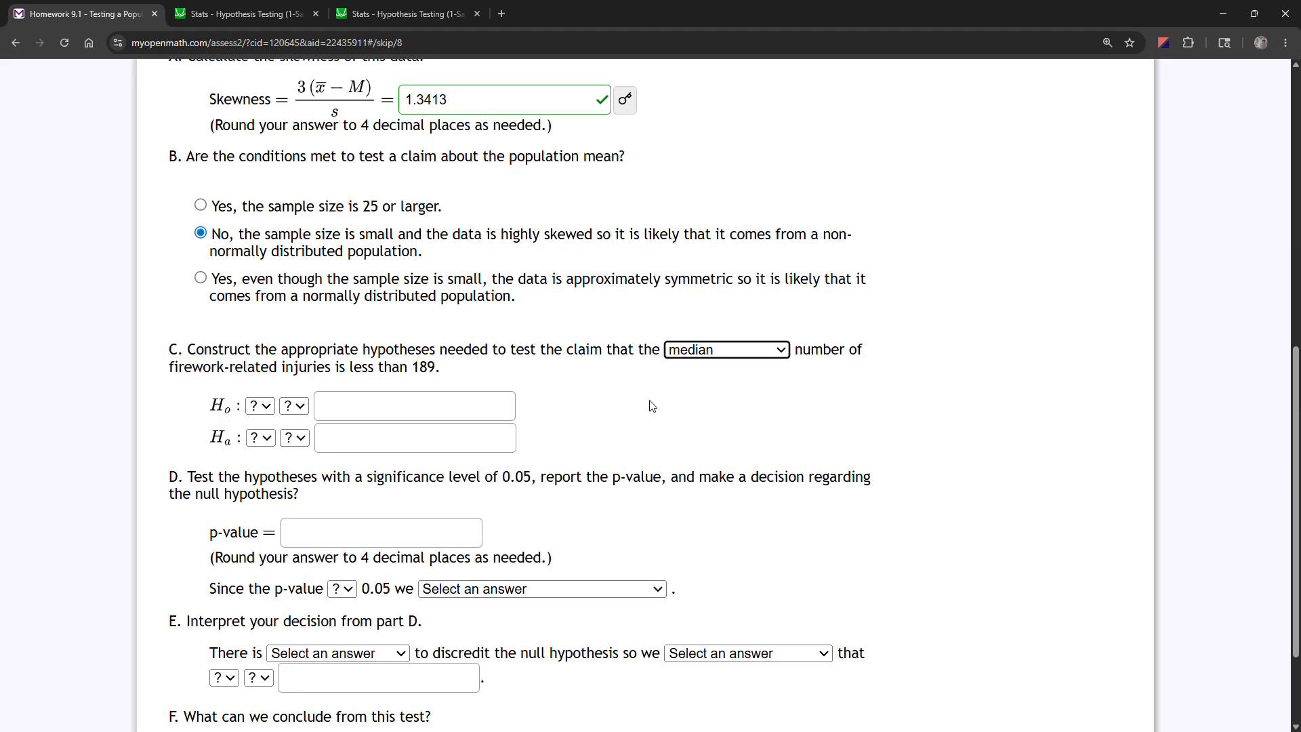
- Set the null hypothesis in part C to η = 189
scroll(651, 404, down, 1)
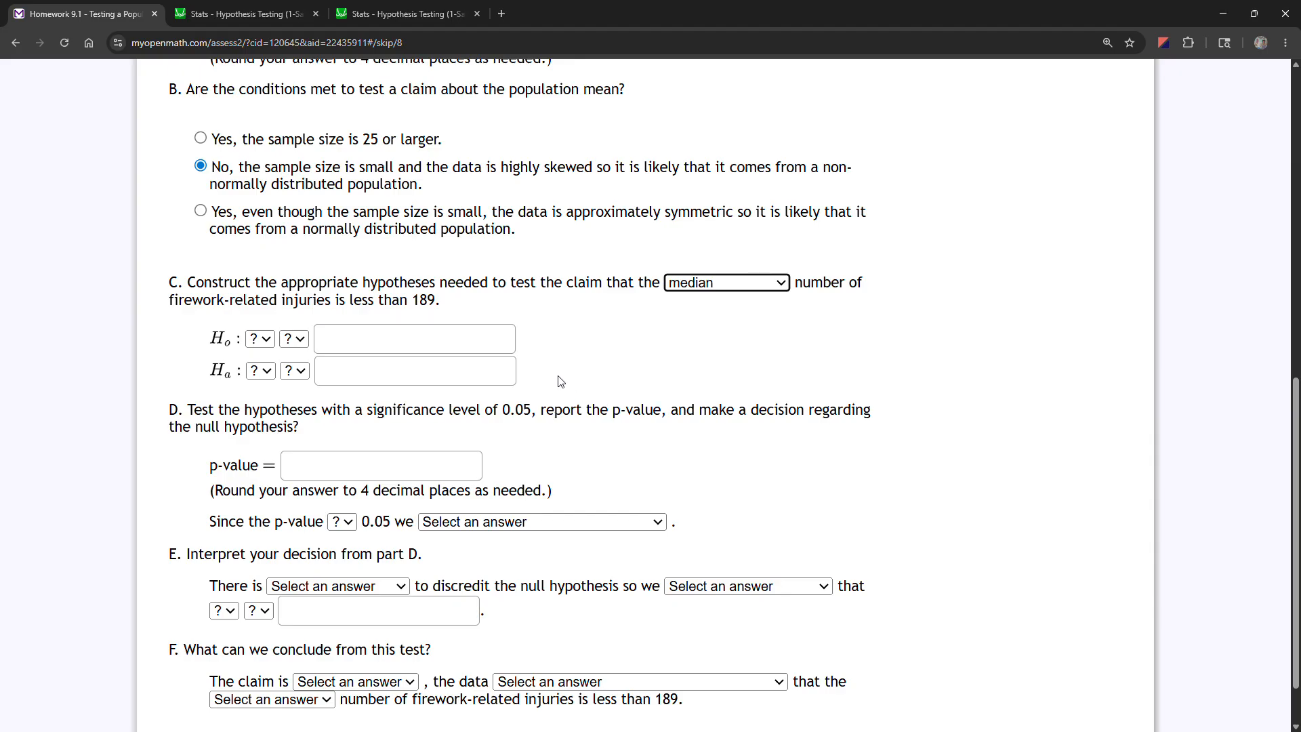
click(263, 340)
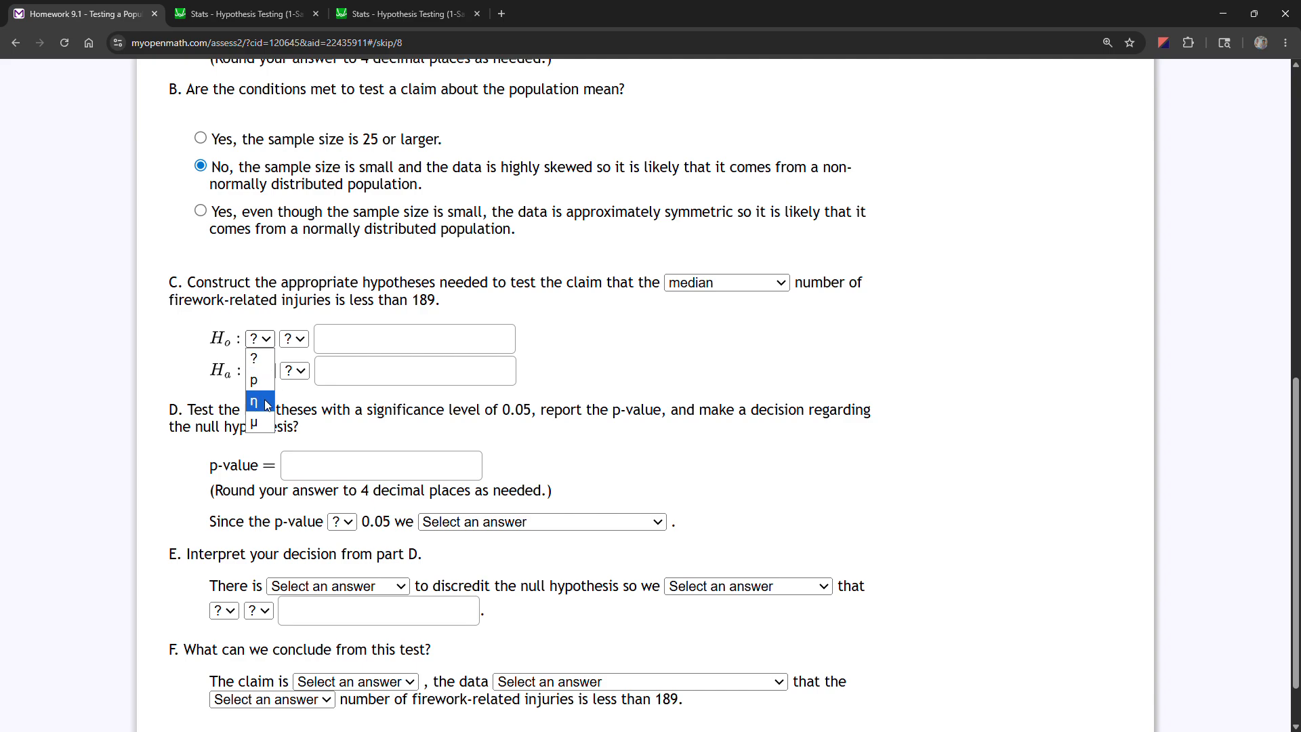
click(267, 405)
click(296, 340)
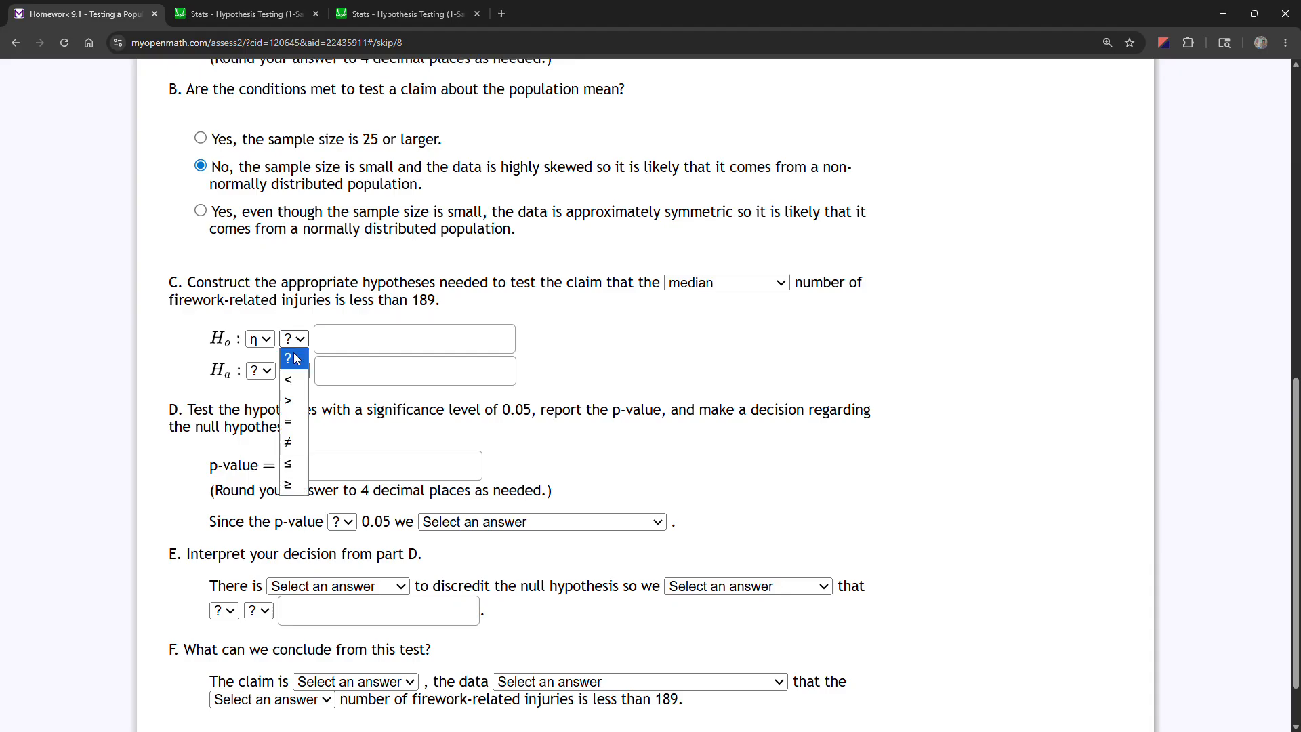
click(299, 418)
click(341, 339)
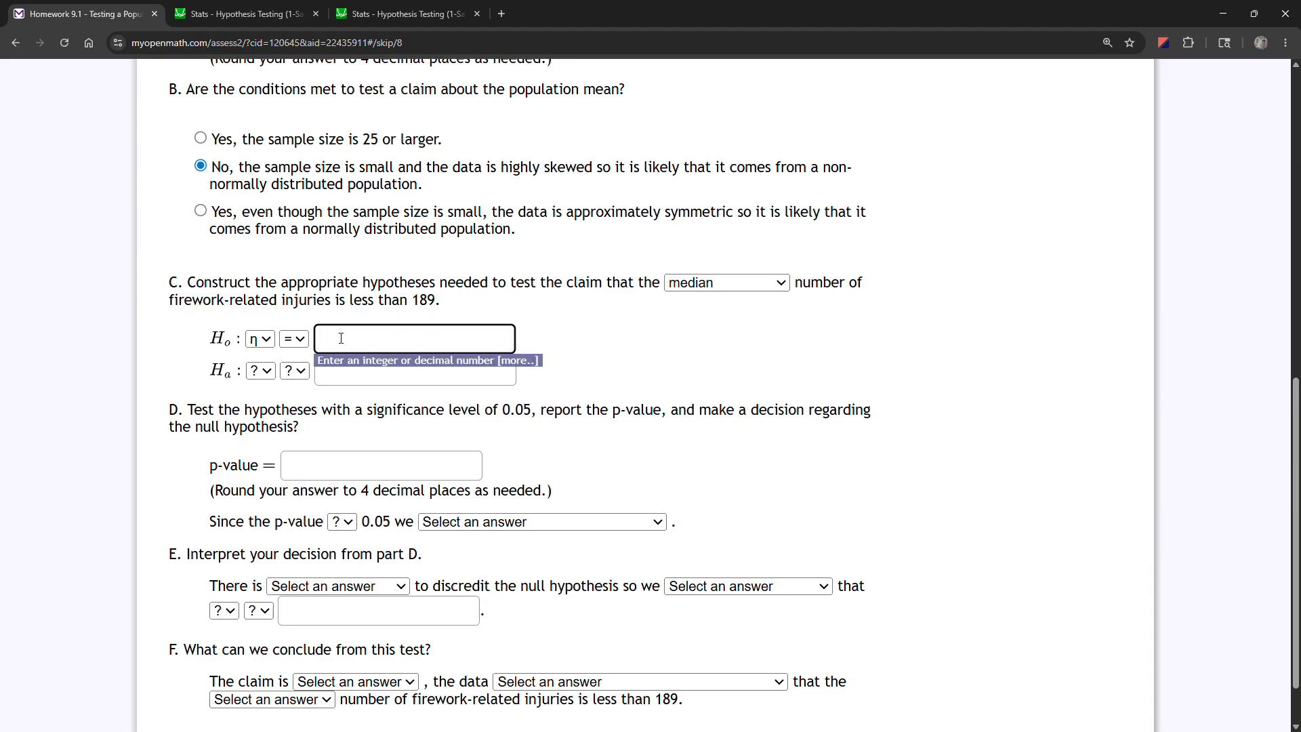
text(189)
- Set the alternative hypothesis in part C to η < 189
click(261, 370)
click(261, 434)
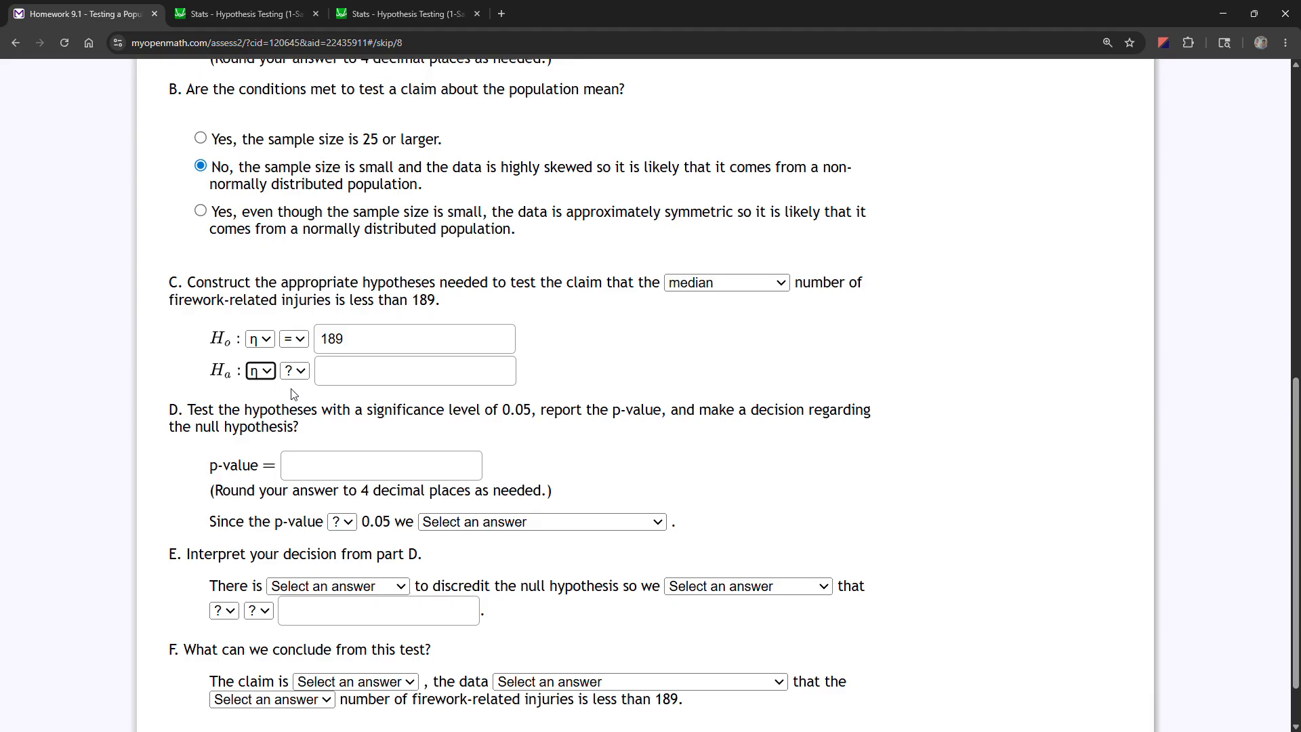
click(294, 370)
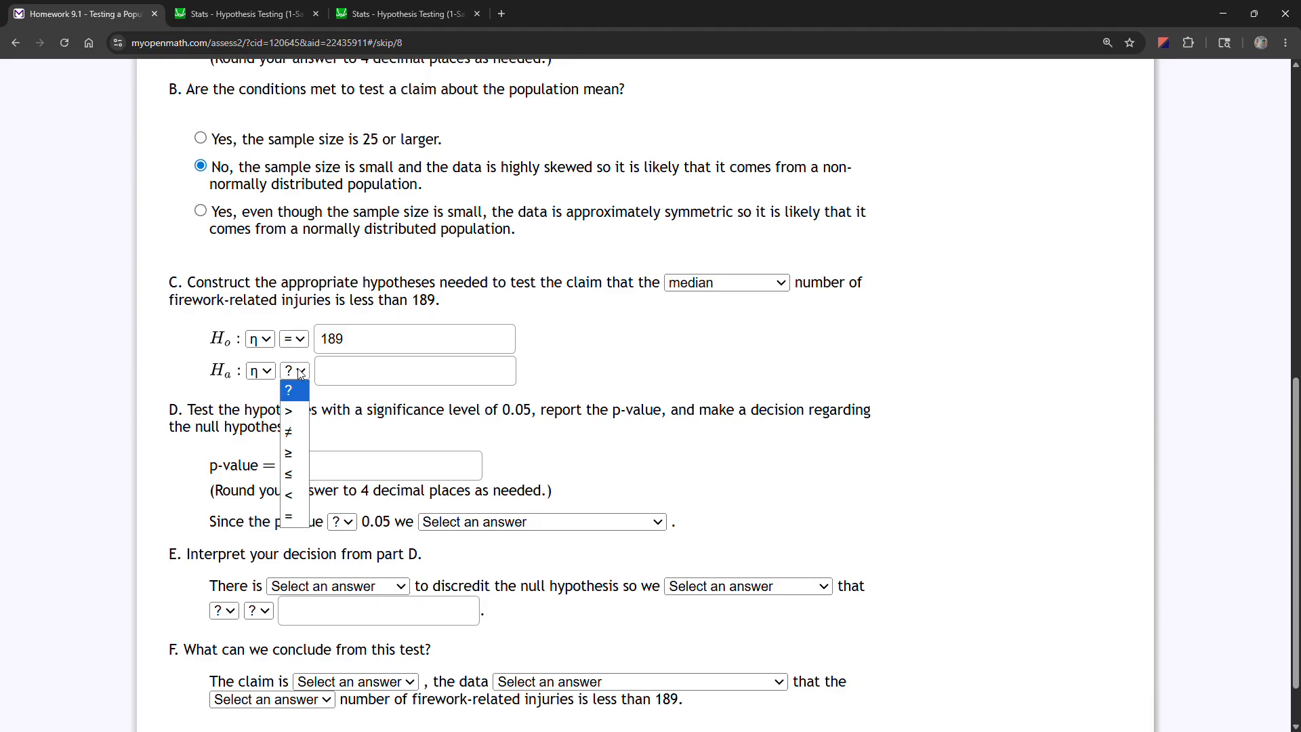
click(291, 489)
click(342, 361)
text(189)
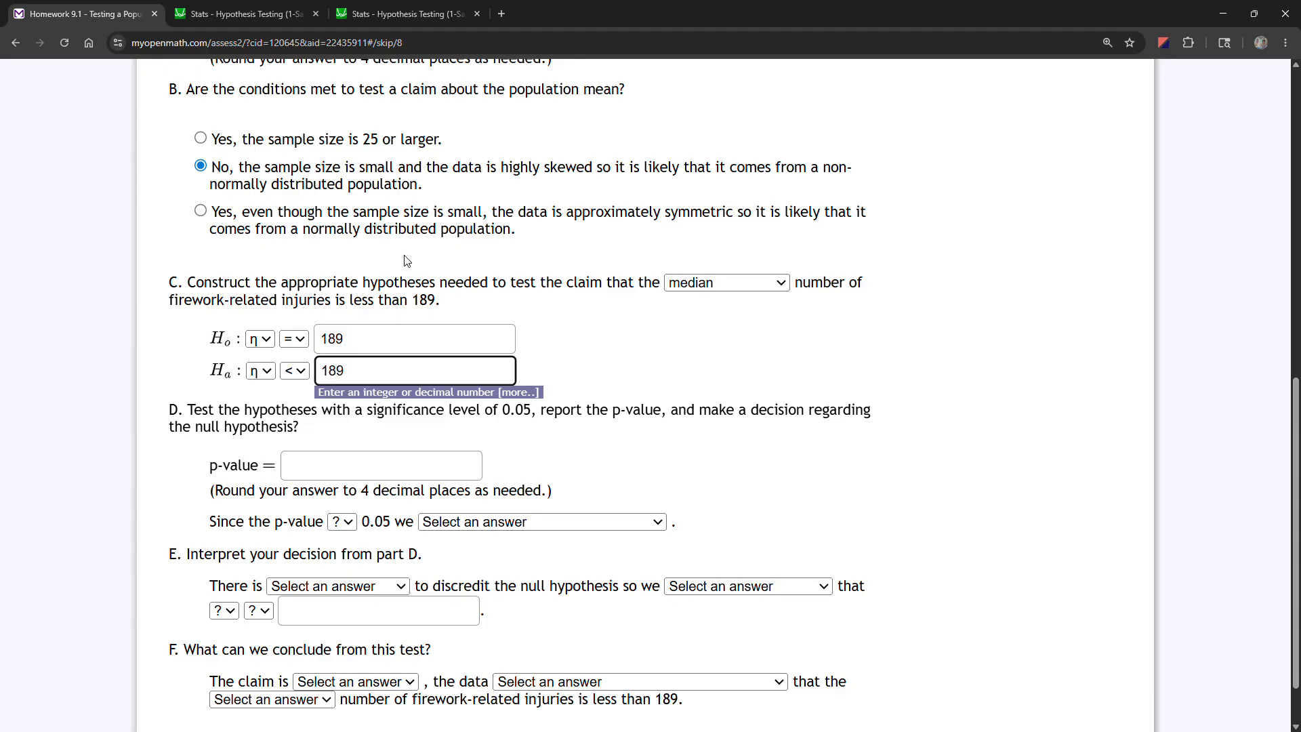
- Switch to Desmos, set the null value to 189, and expand the Population Median (1-sample) results
click(269, 15)
click(122, 426)
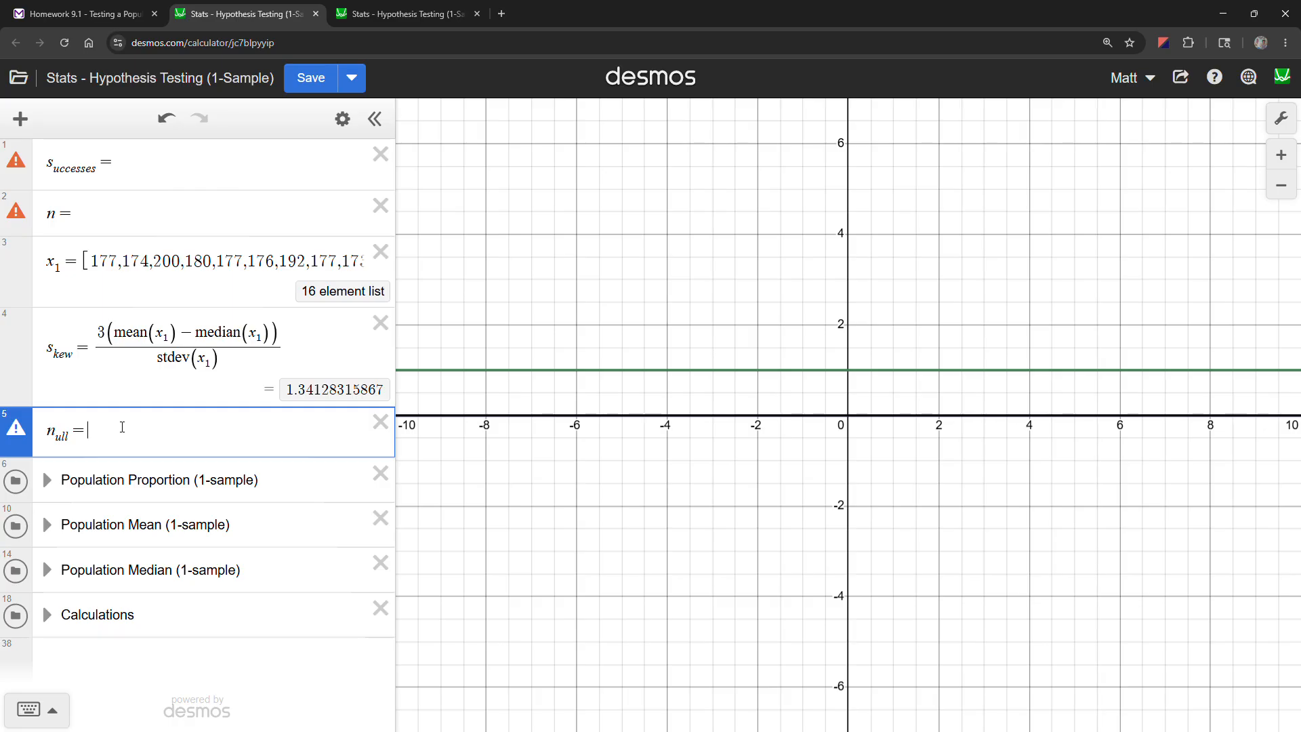
text(189)
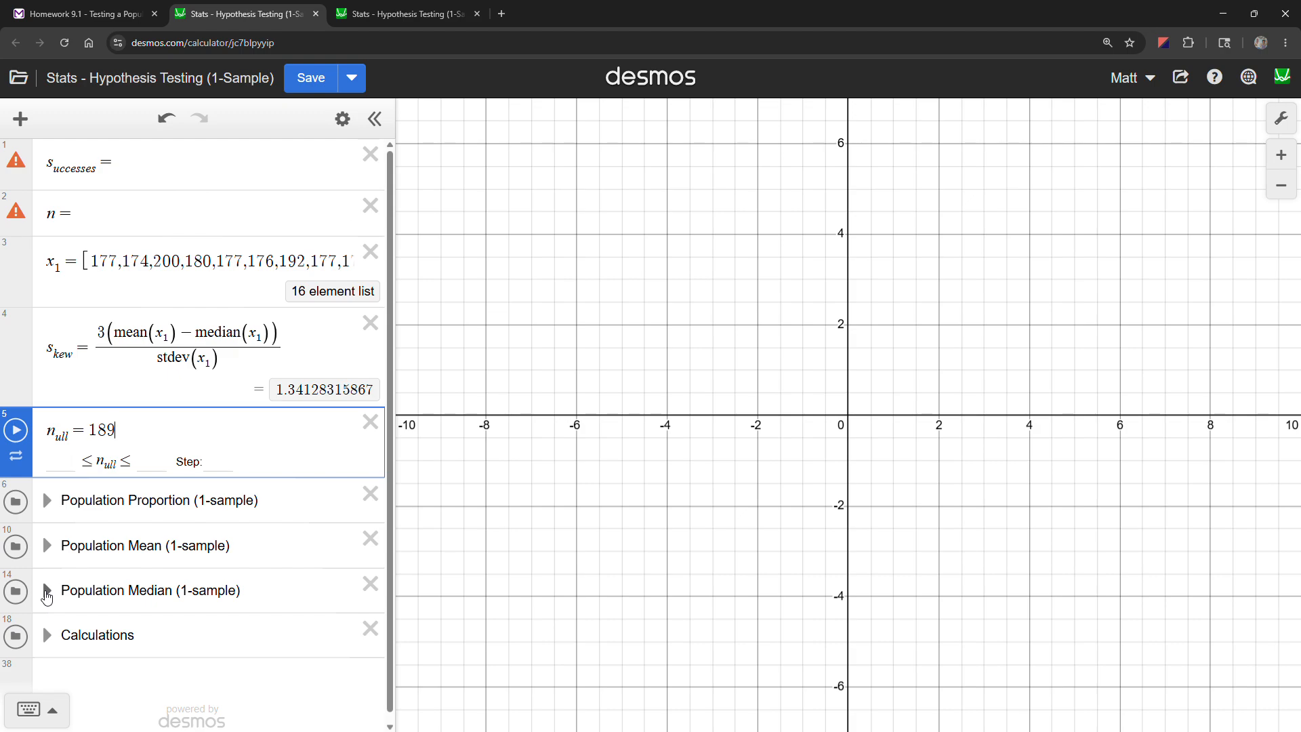
click(47, 590)
scroll(102, 594, down, 3)
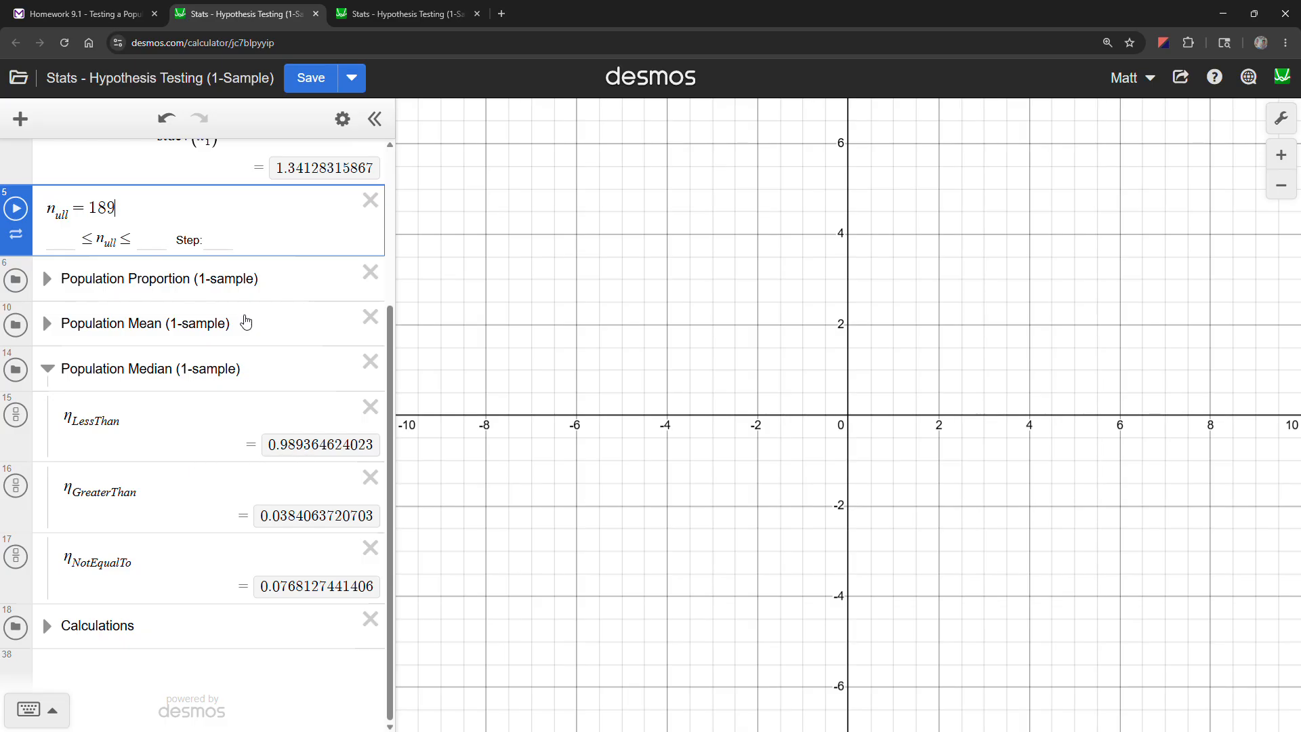
- Return to the MyOpenMath question, enter 0.9894 as the p-value in part D, and submit it
click(78, 14)
click(308, 460)
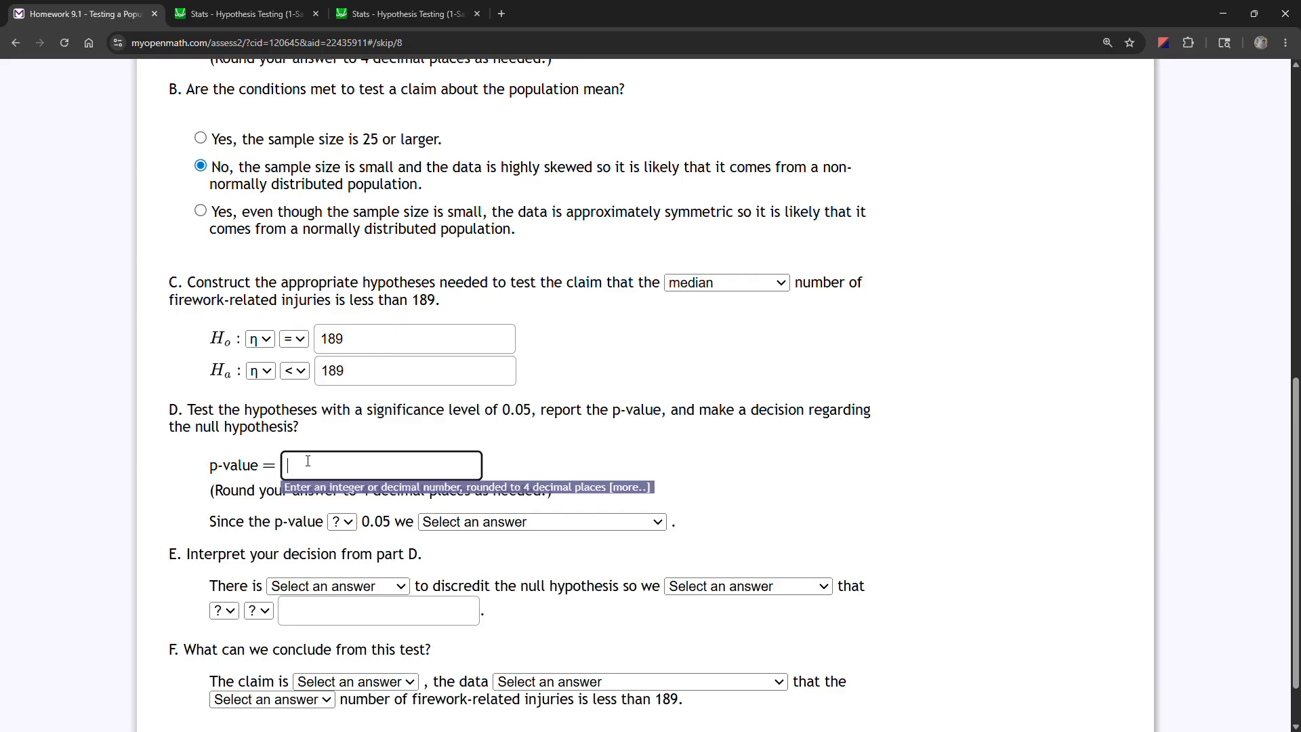
text(0.9894)
key(Return)
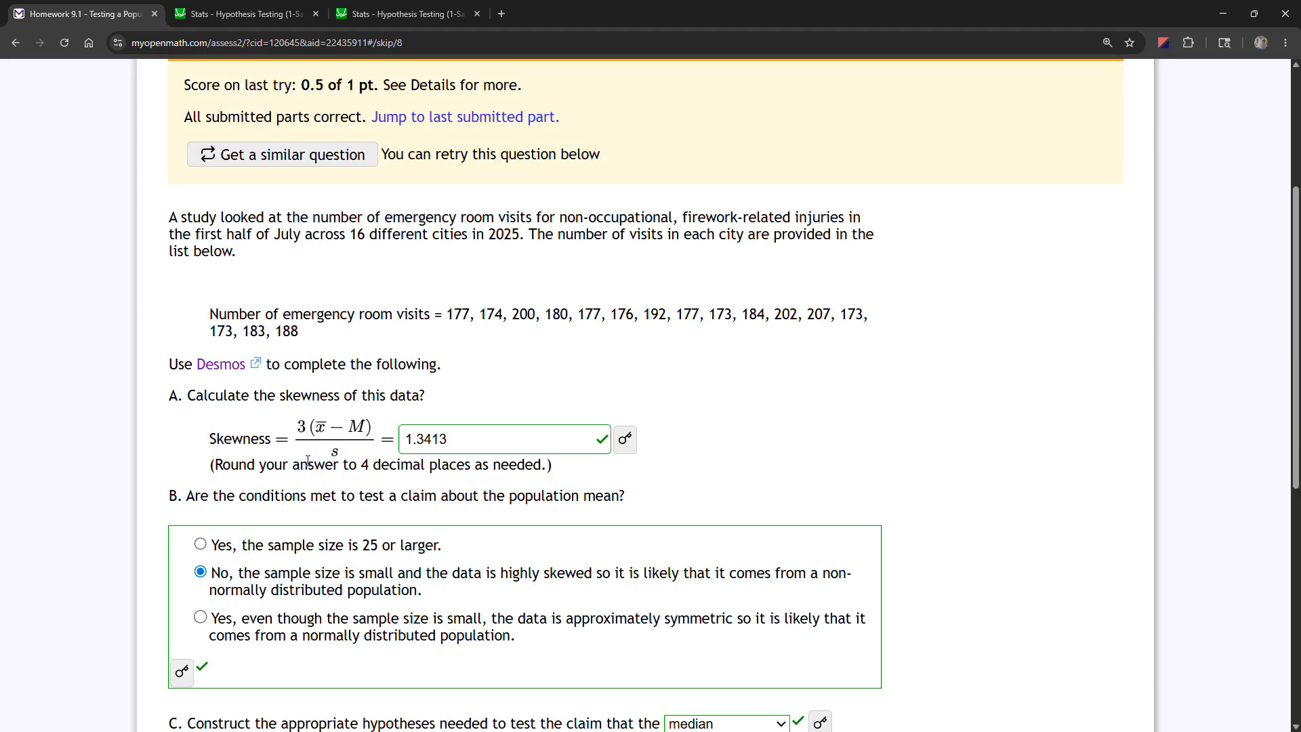
- Complete the part D decision: the p-value is > 0.05, so fail to reject the null hypothesis
scroll(308, 460, down, 7)
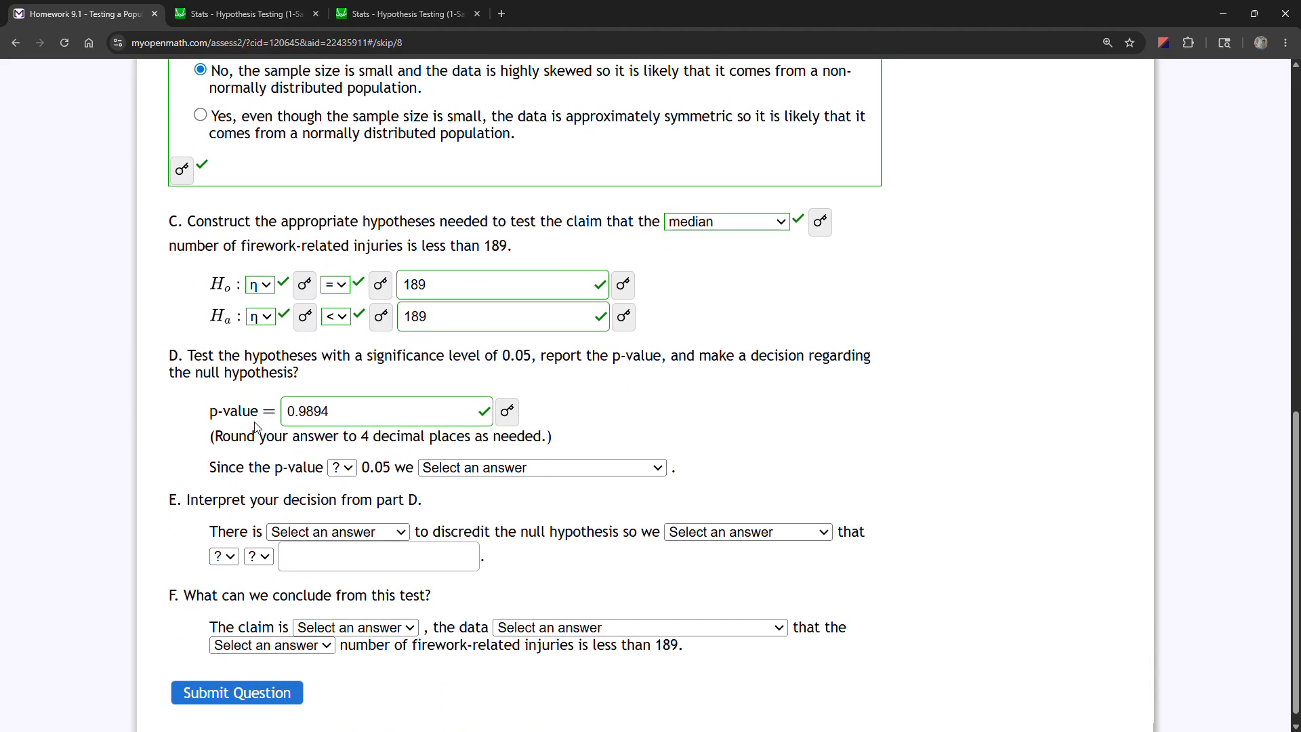
click(350, 457)
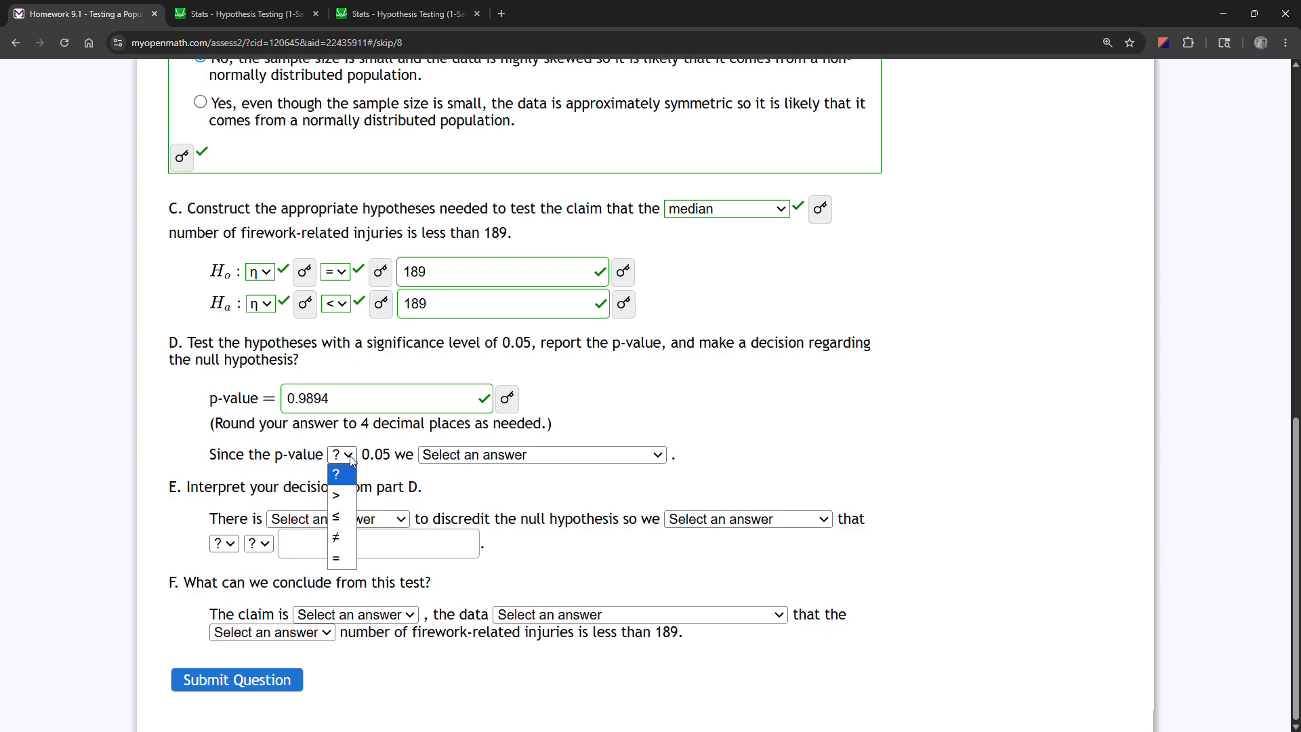
click(338, 495)
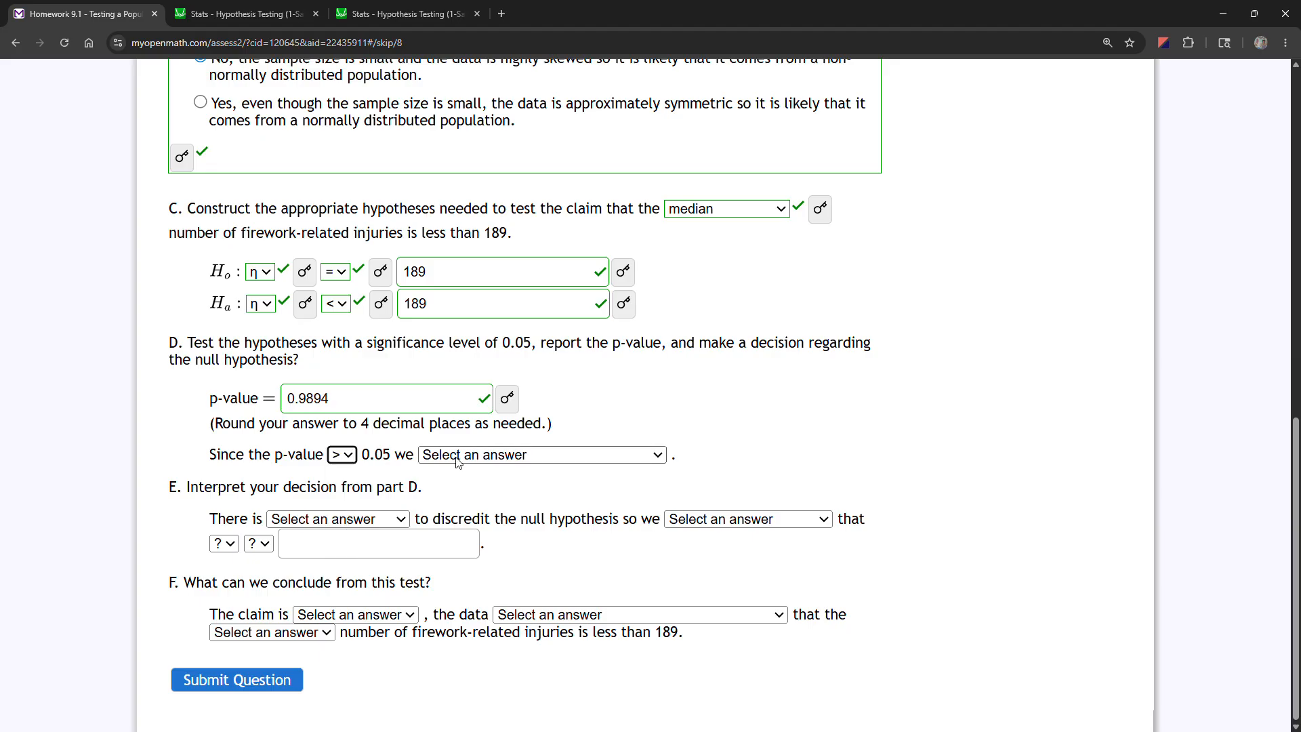
click(458, 458)
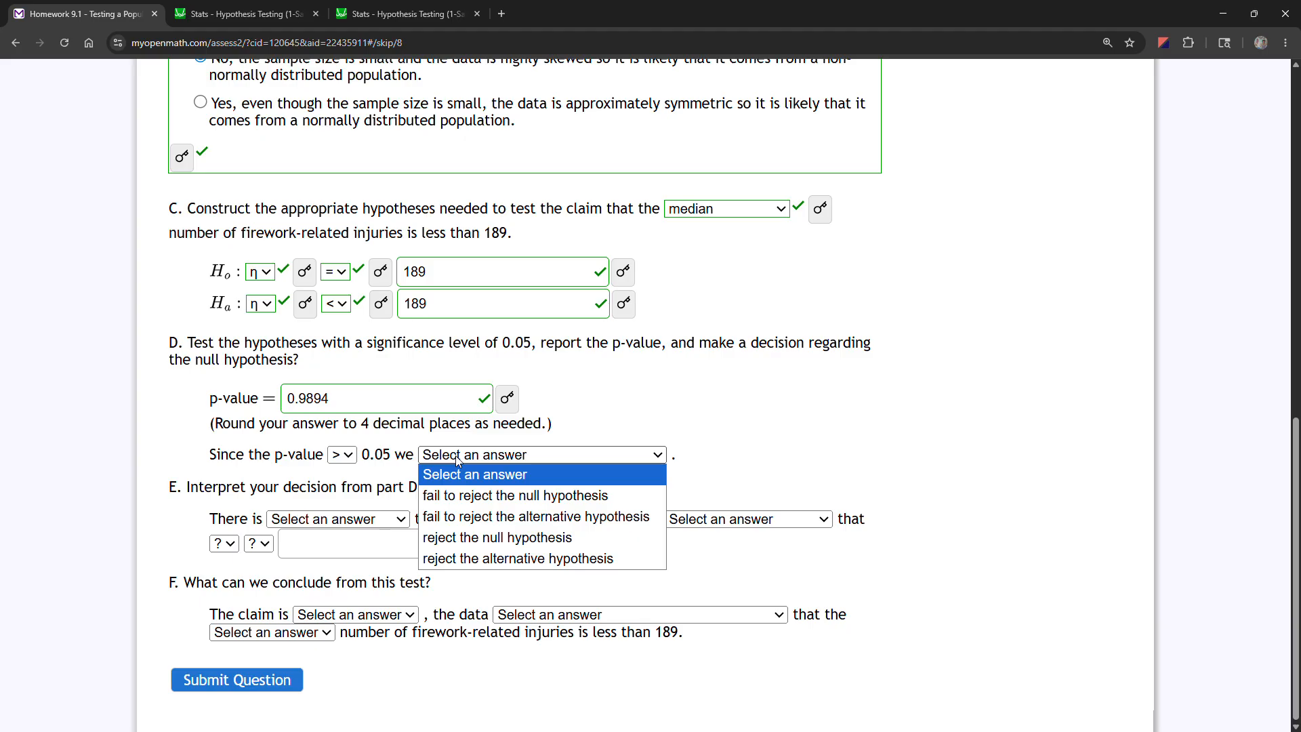
click(476, 498)
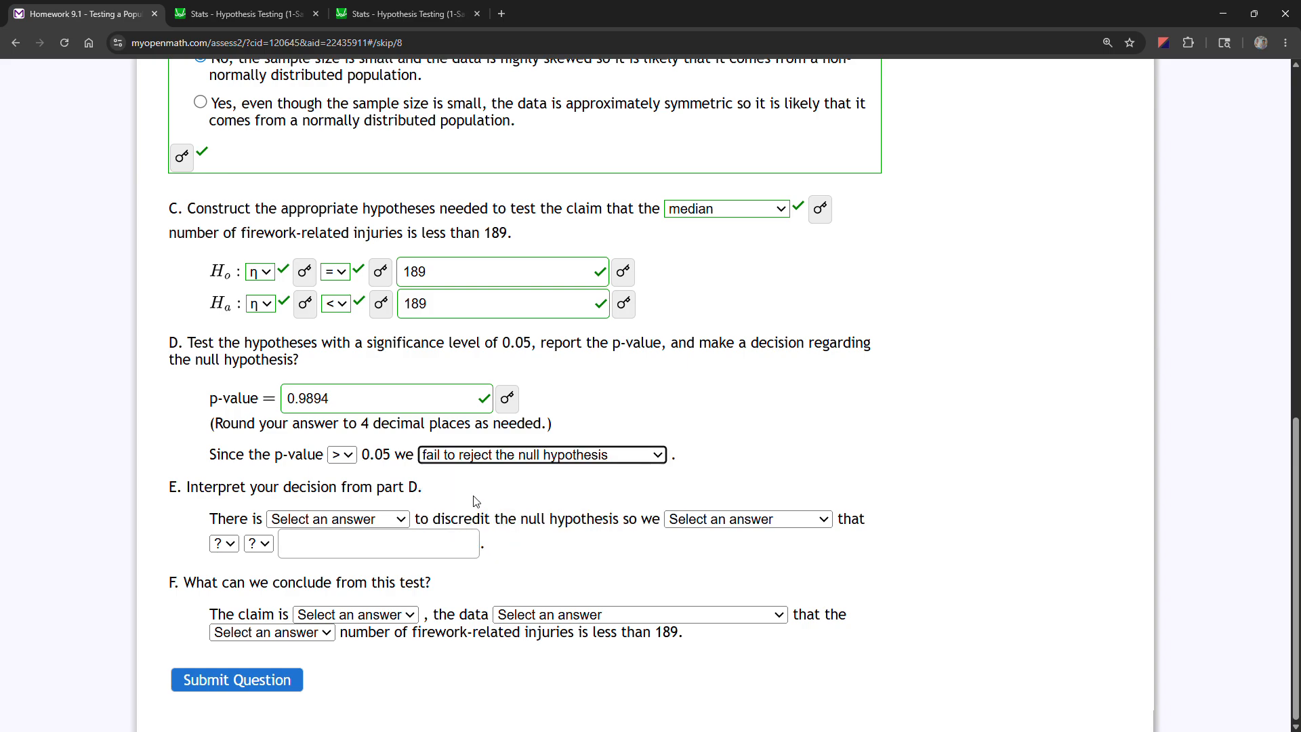
- State in part E that there is insufficient evidence to discredit the null hypothesis, so we maintain the assumption
click(398, 520)
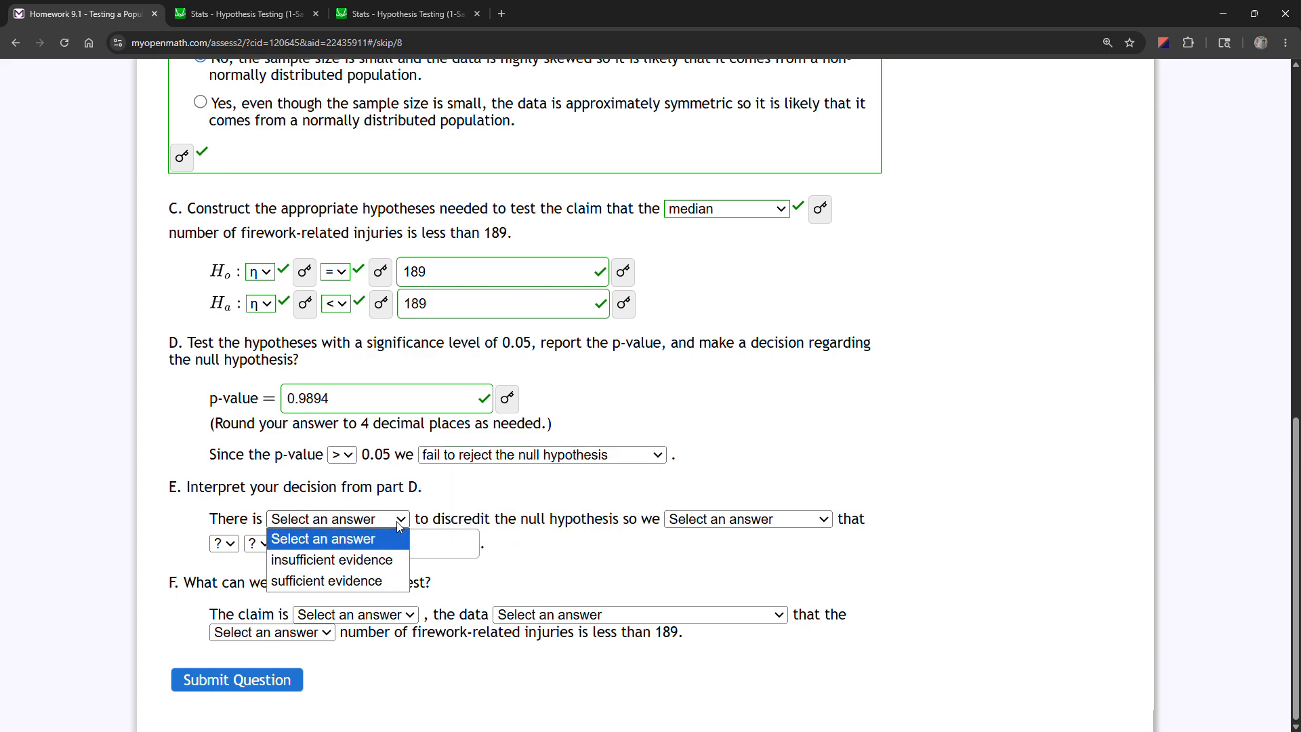
click(398, 561)
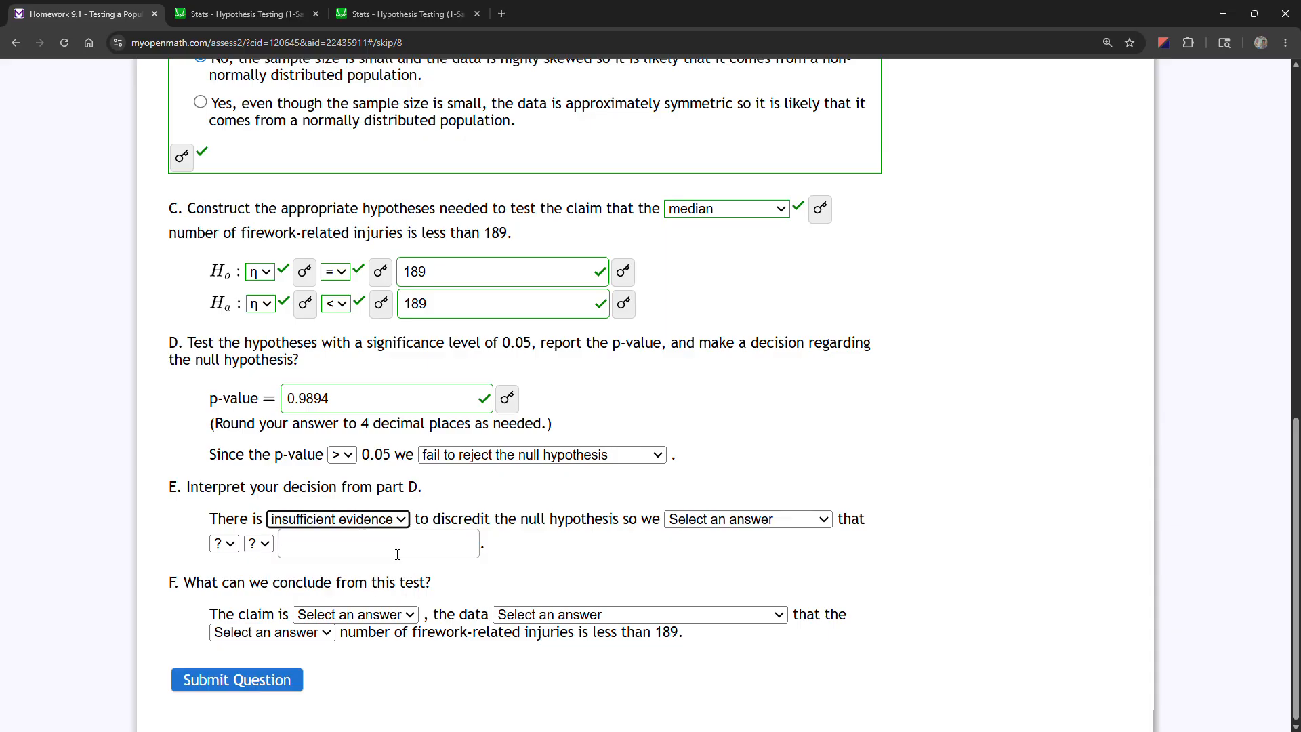
click(696, 528)
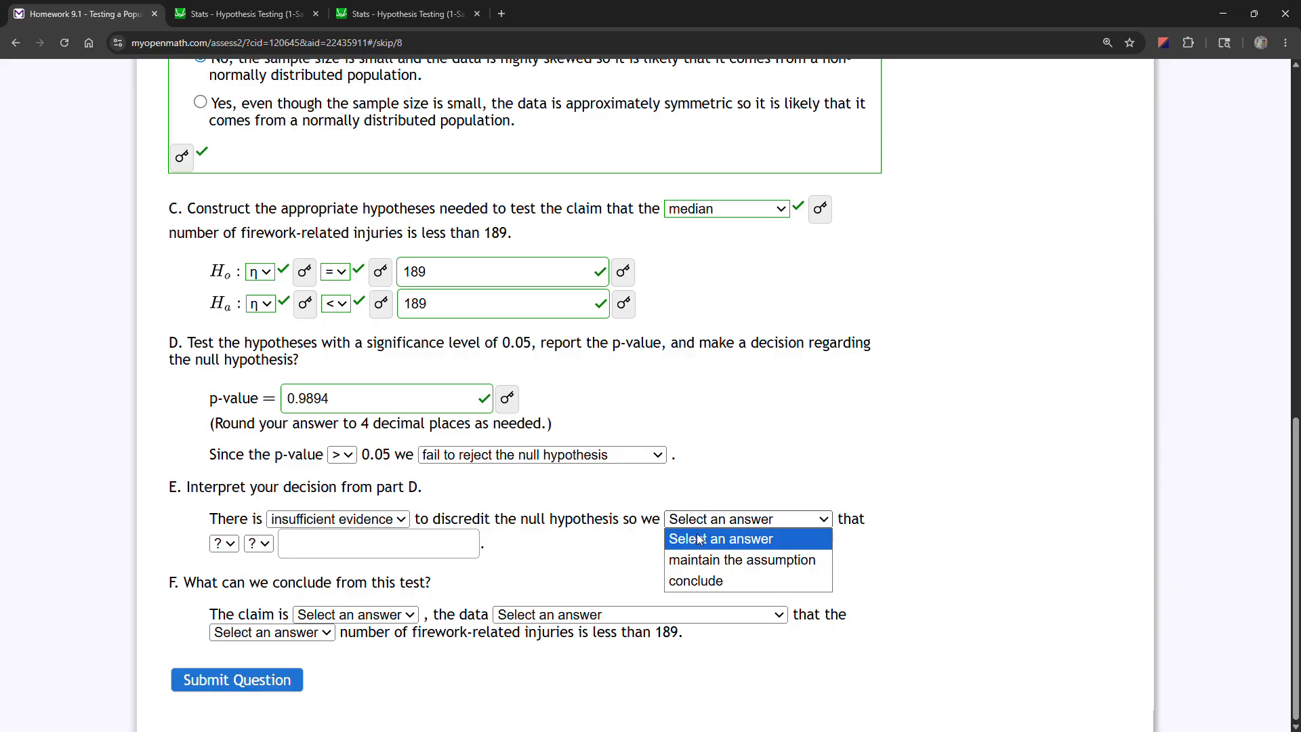
click(704, 560)
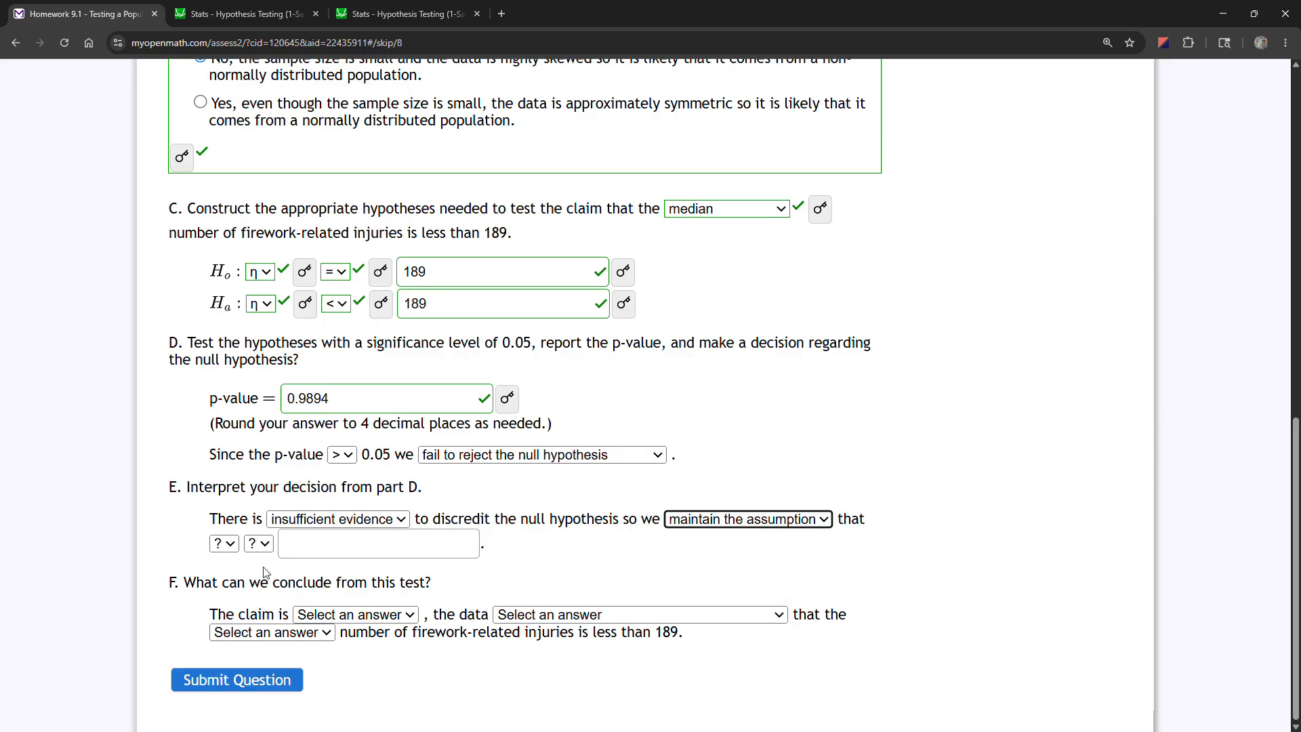
- Complete the part E interpretation with the maintained assumption η = 189
click(231, 551)
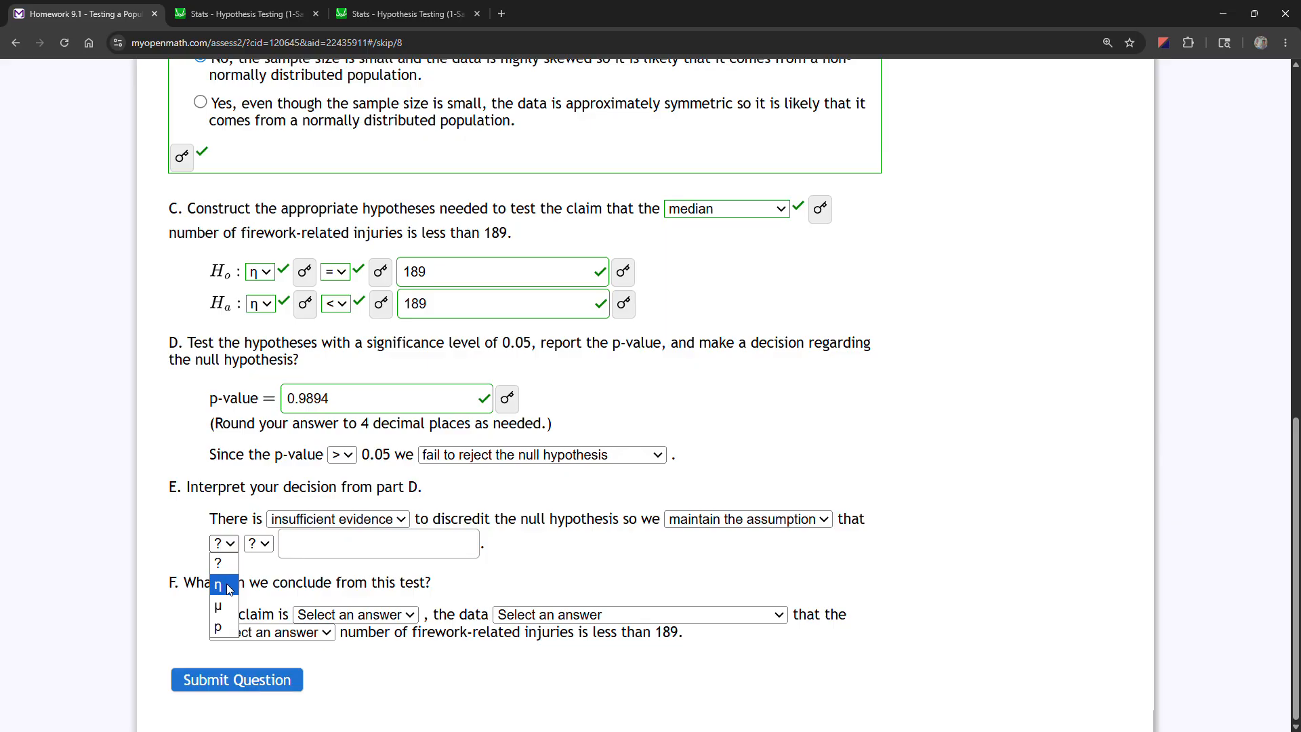
click(228, 586)
click(258, 543)
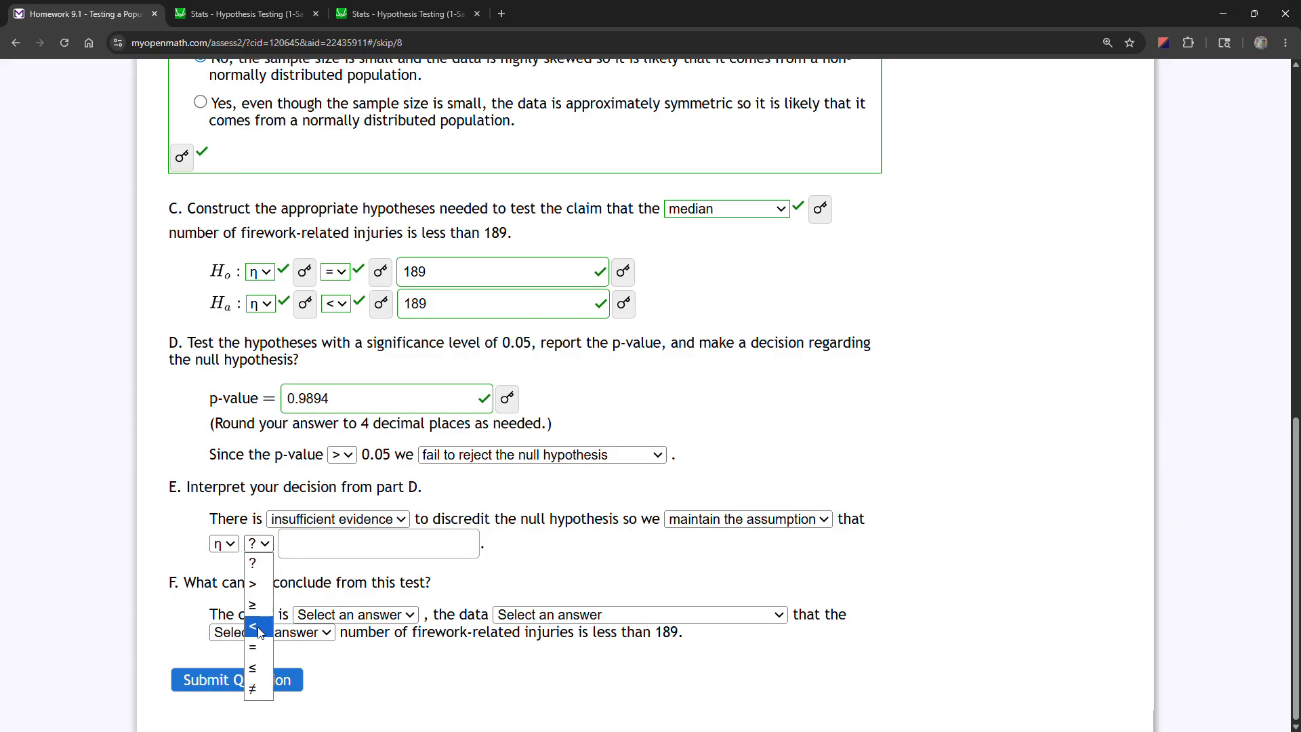
click(264, 627)
click(295, 543)
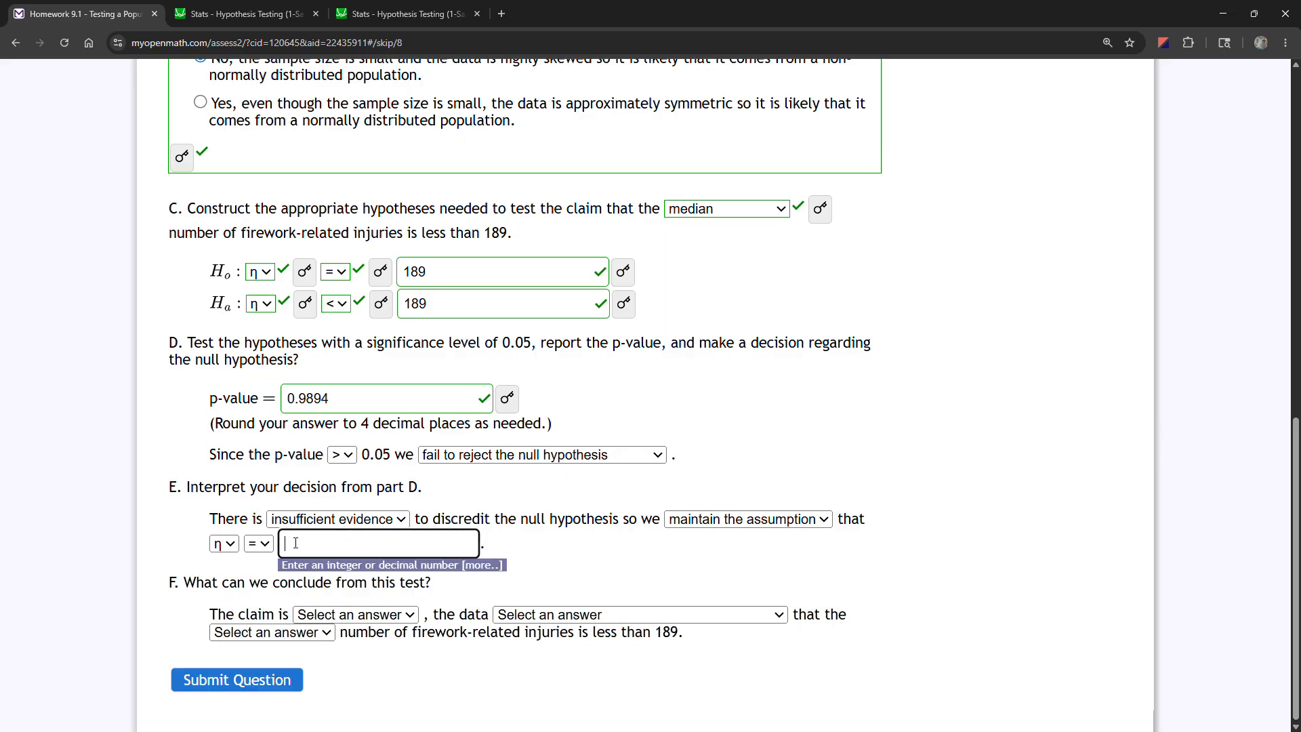
text(189)
click(198, 520)
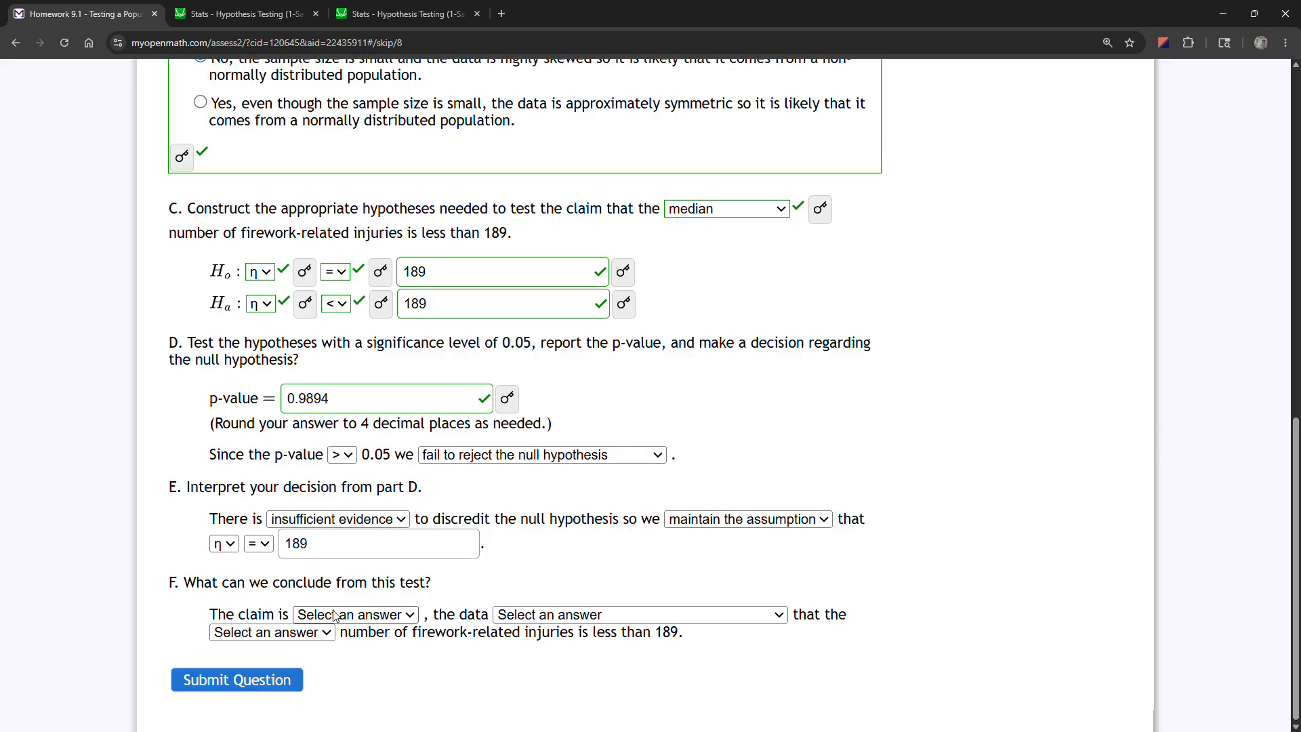
- Conclude in part F that the claim is not supported and the data does not provide enough evidence to suggest the median claim, and submit the question
click(385, 615)
click(384, 655)
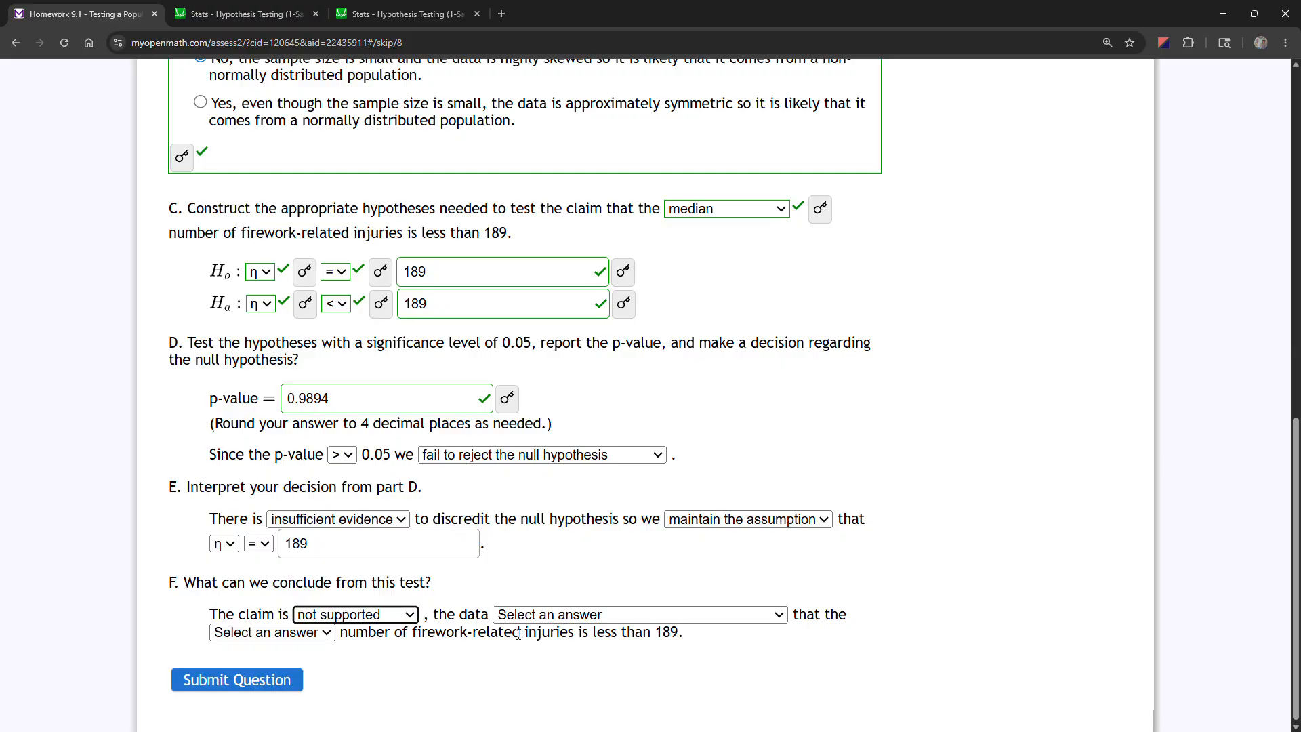
click(550, 615)
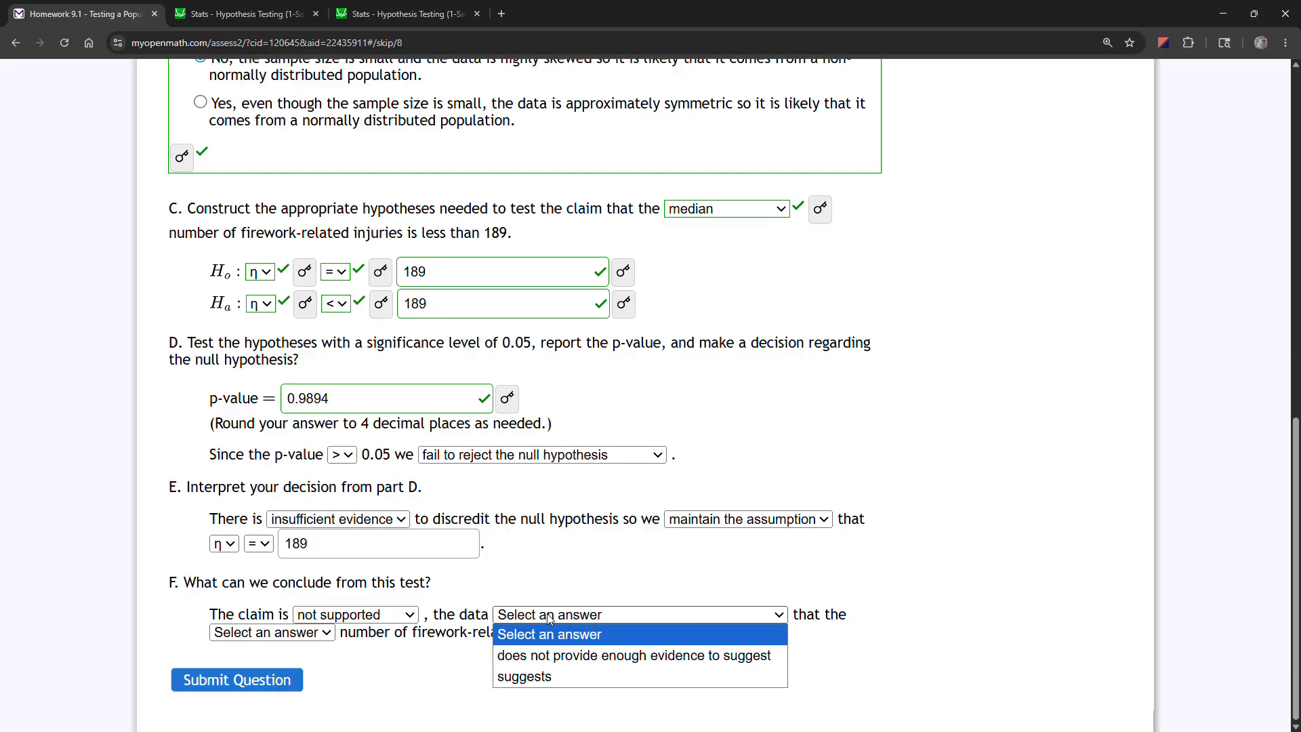
click(568, 658)
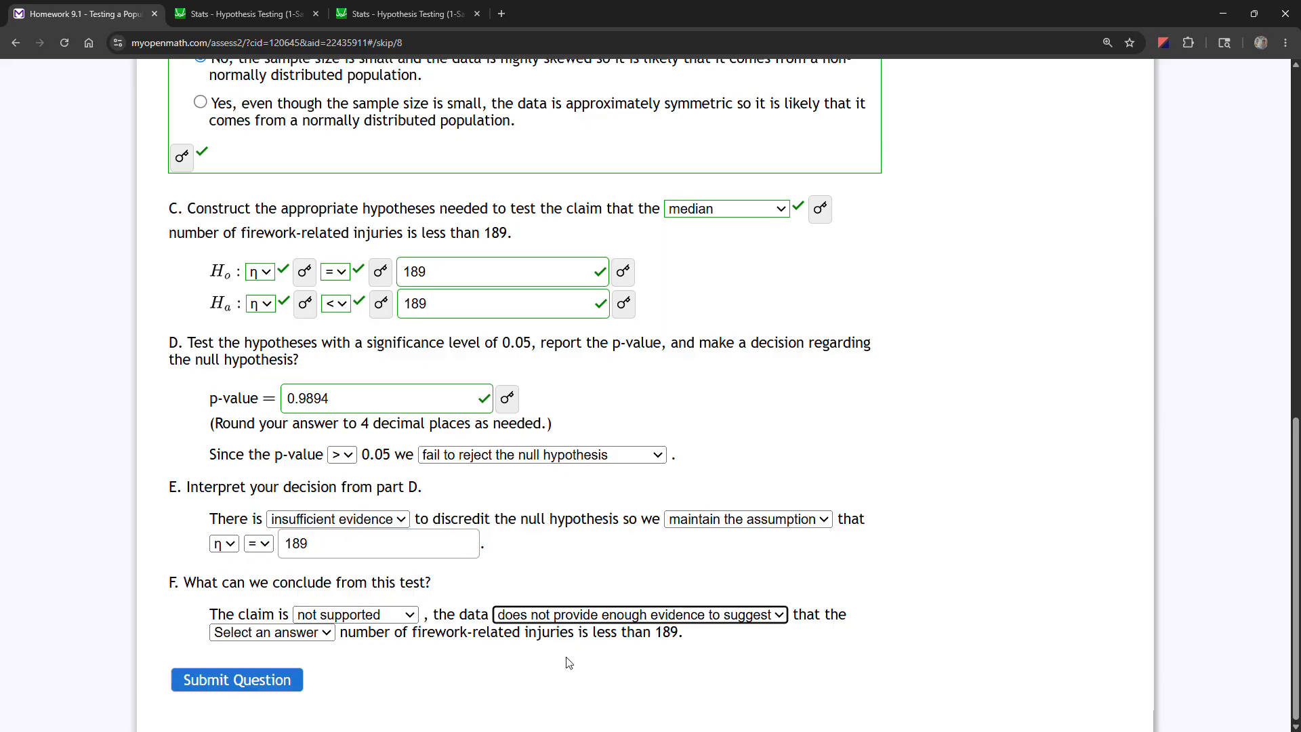
click(313, 637)
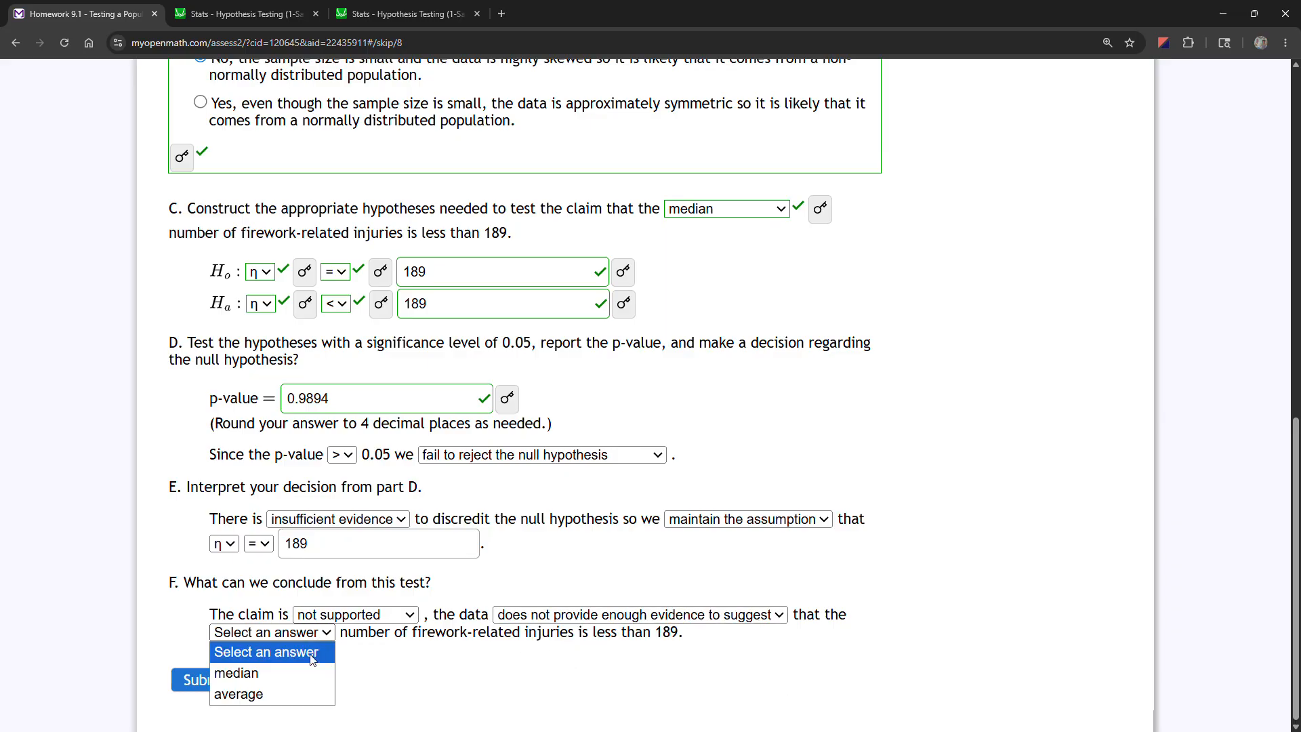
click(307, 672)
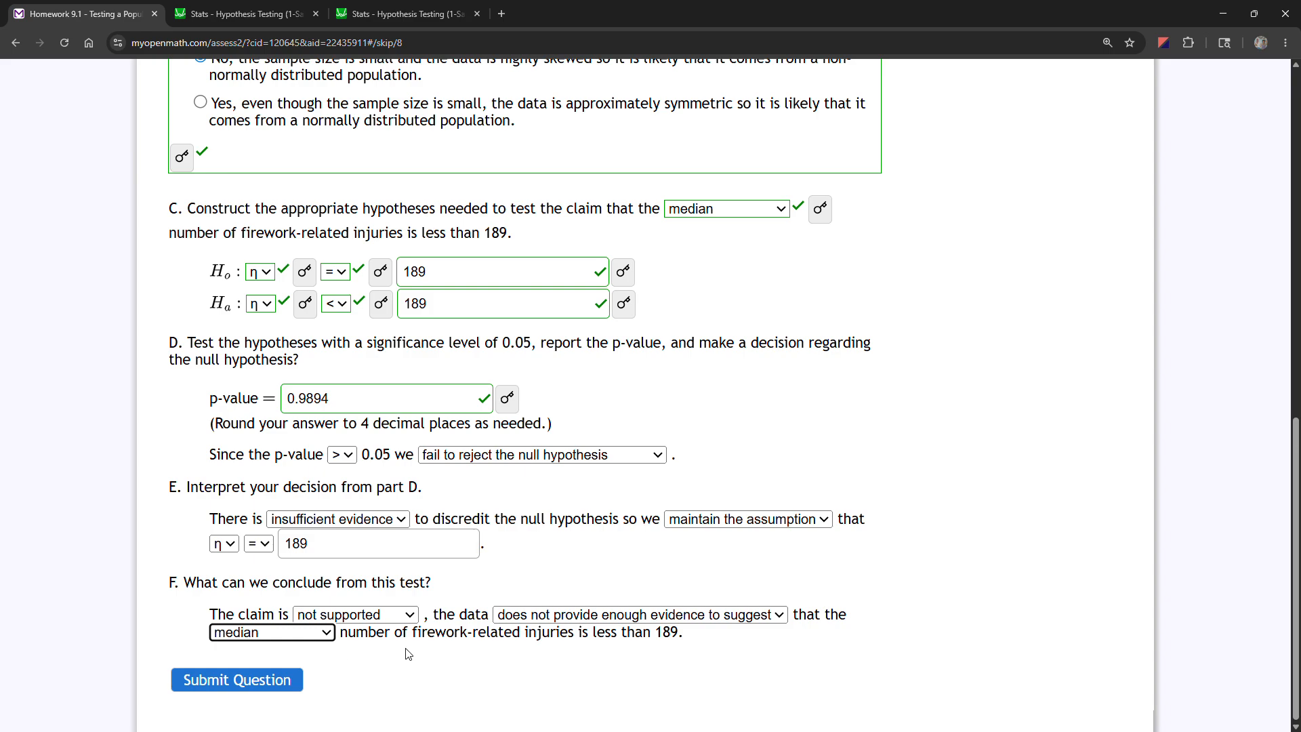
click(287, 678)
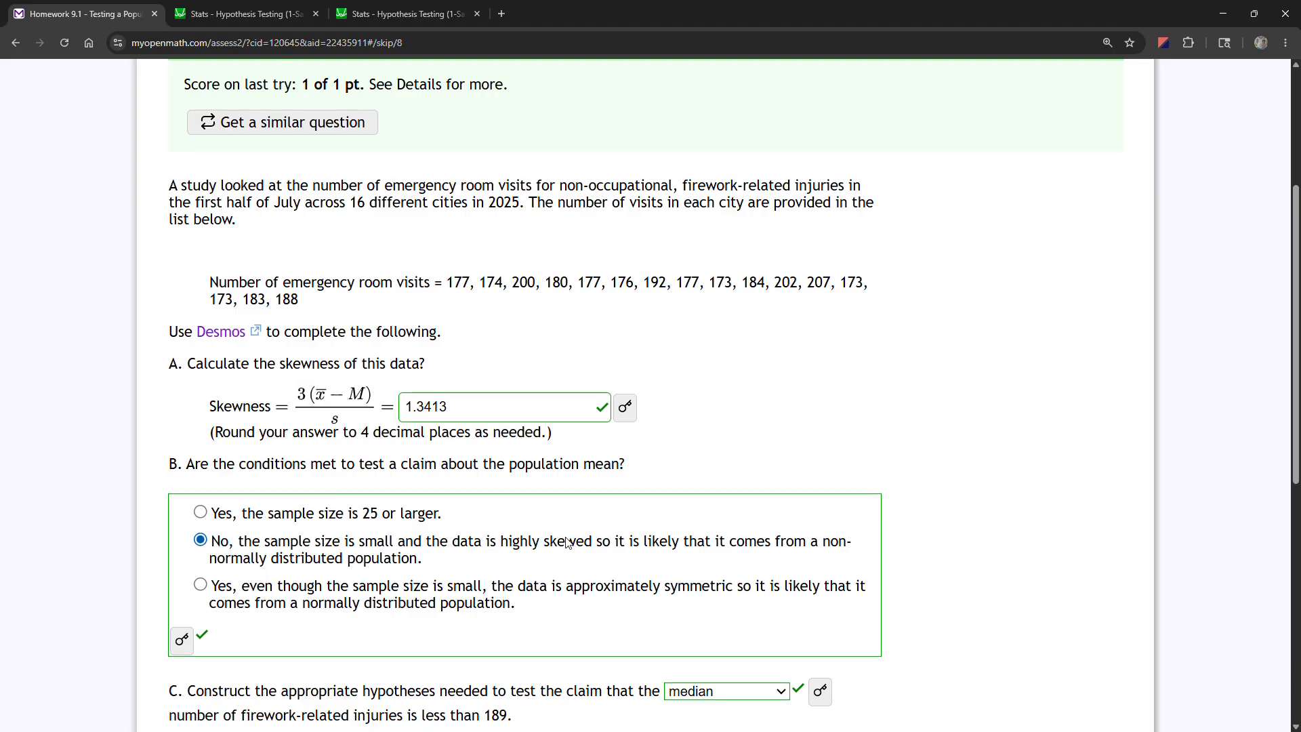
- Review the graded answers in parts C to F, including the available answer choices in parts E and F
scroll(568, 542, down, 5)
scroll(567, 542, down, 1)
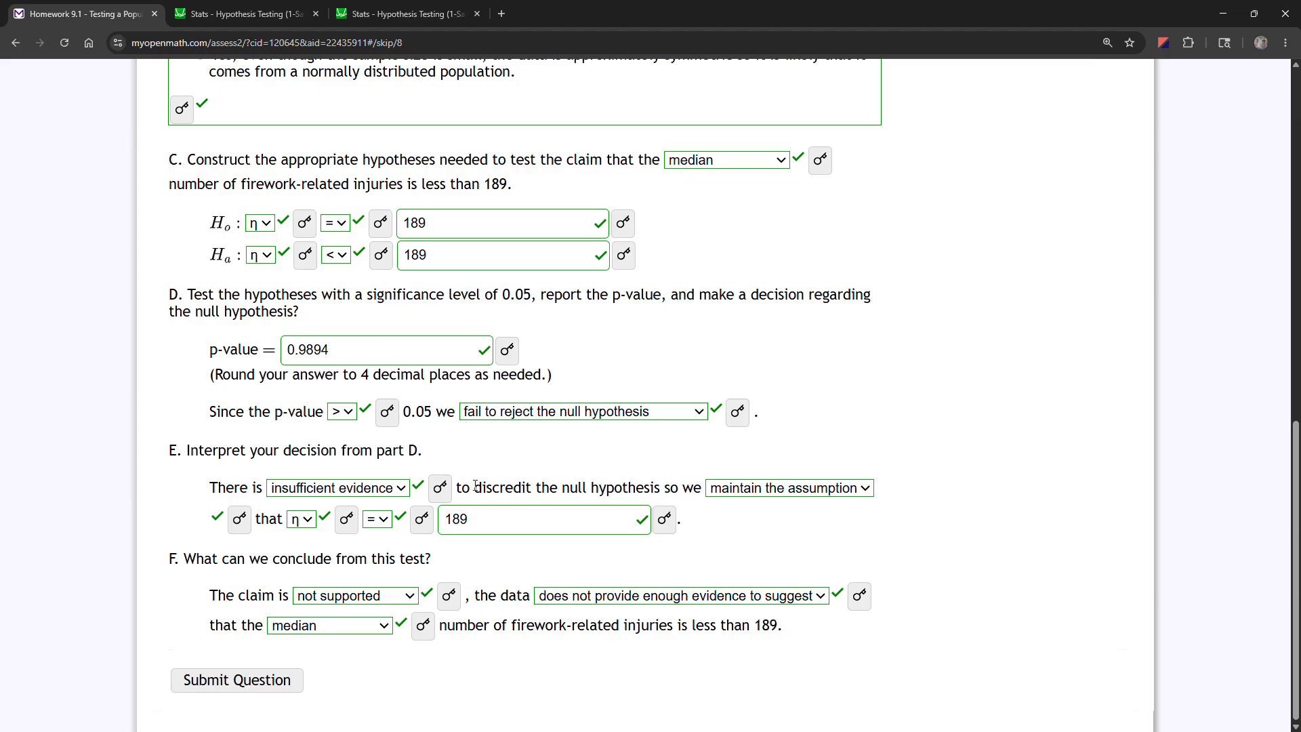
click(306, 520)
click(350, 561)
click(386, 627)
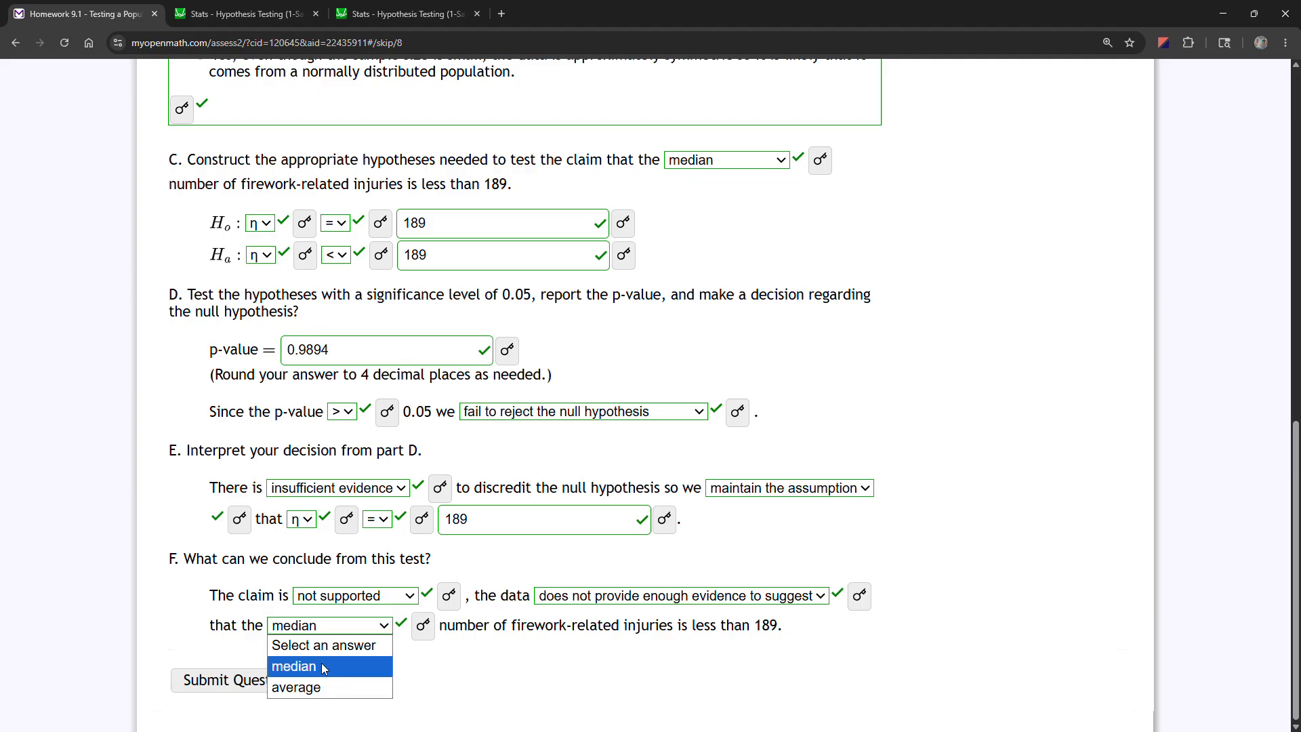
click(456, 563)
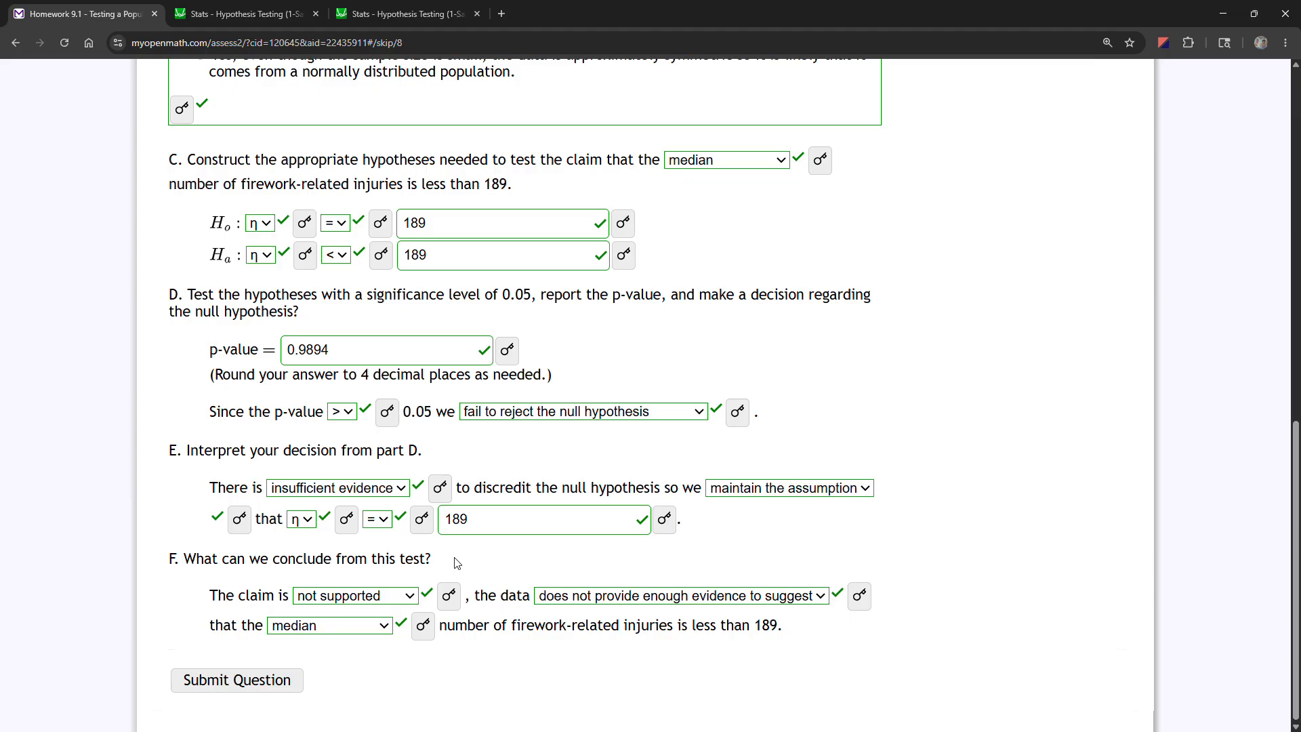
click(401, 489)
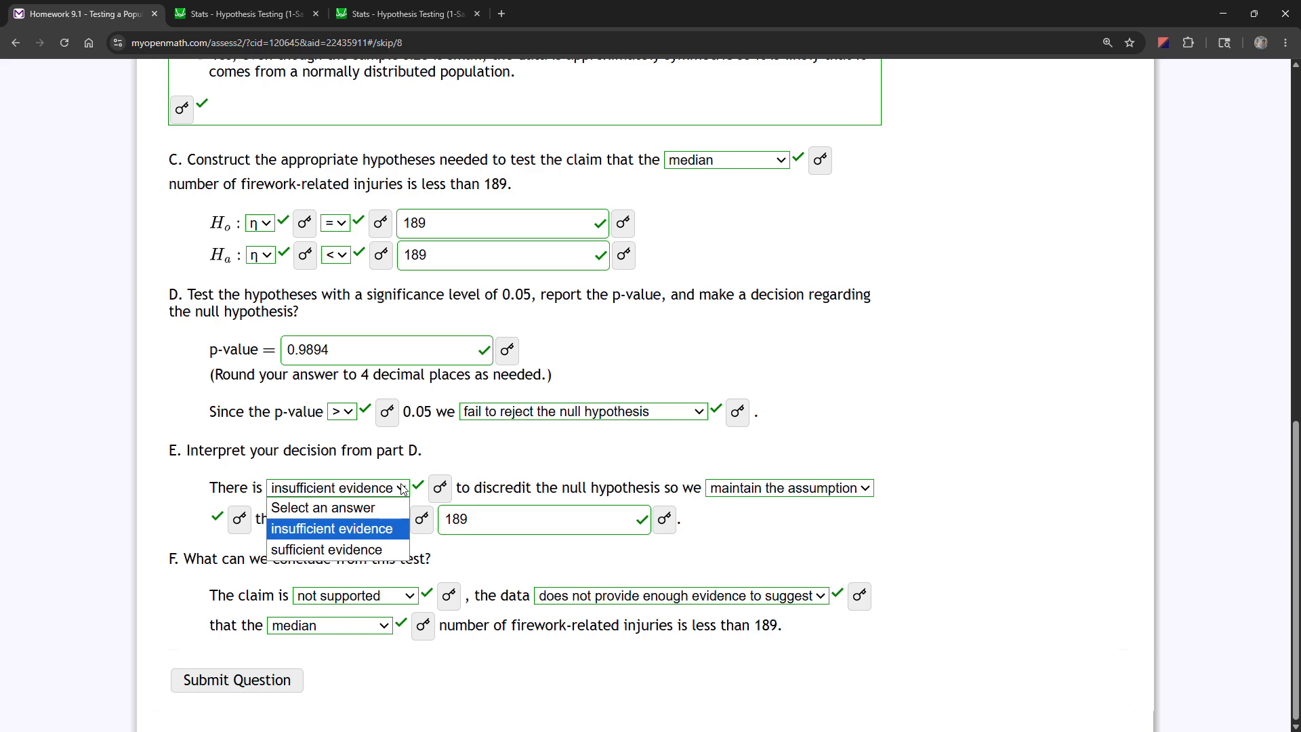
click(462, 456)
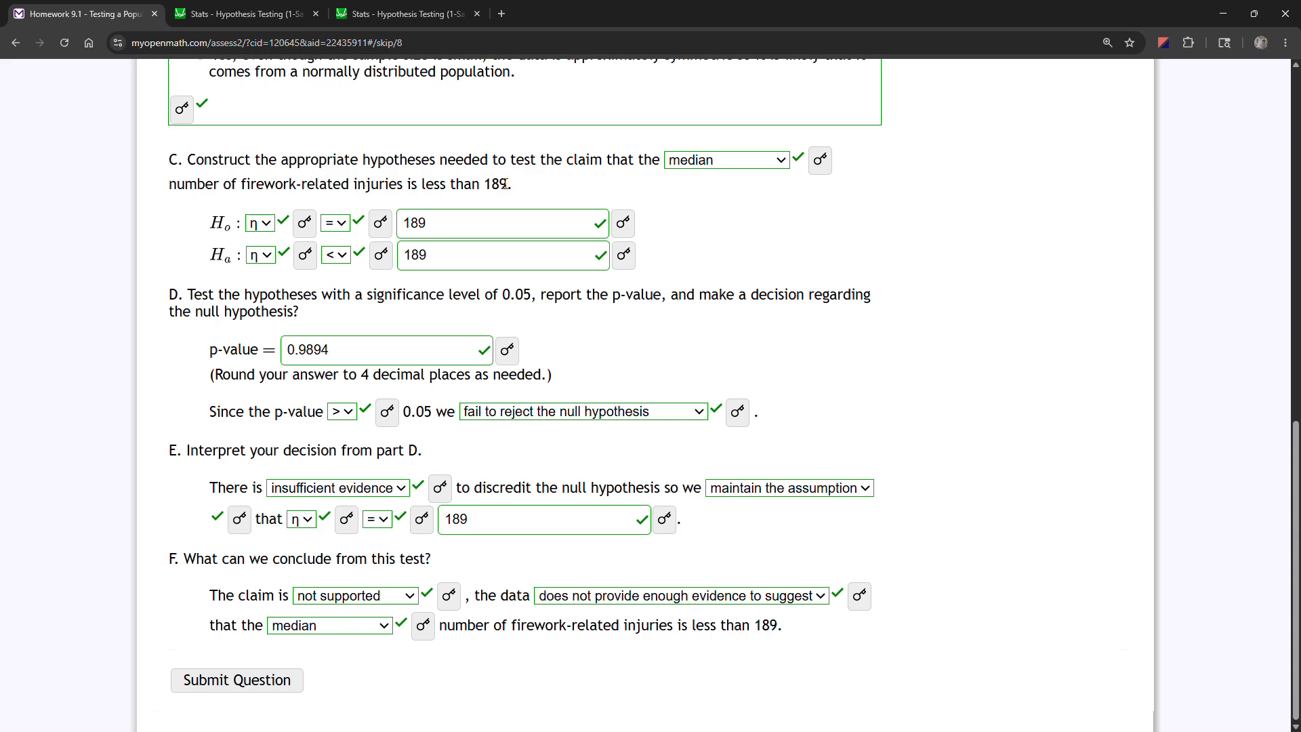